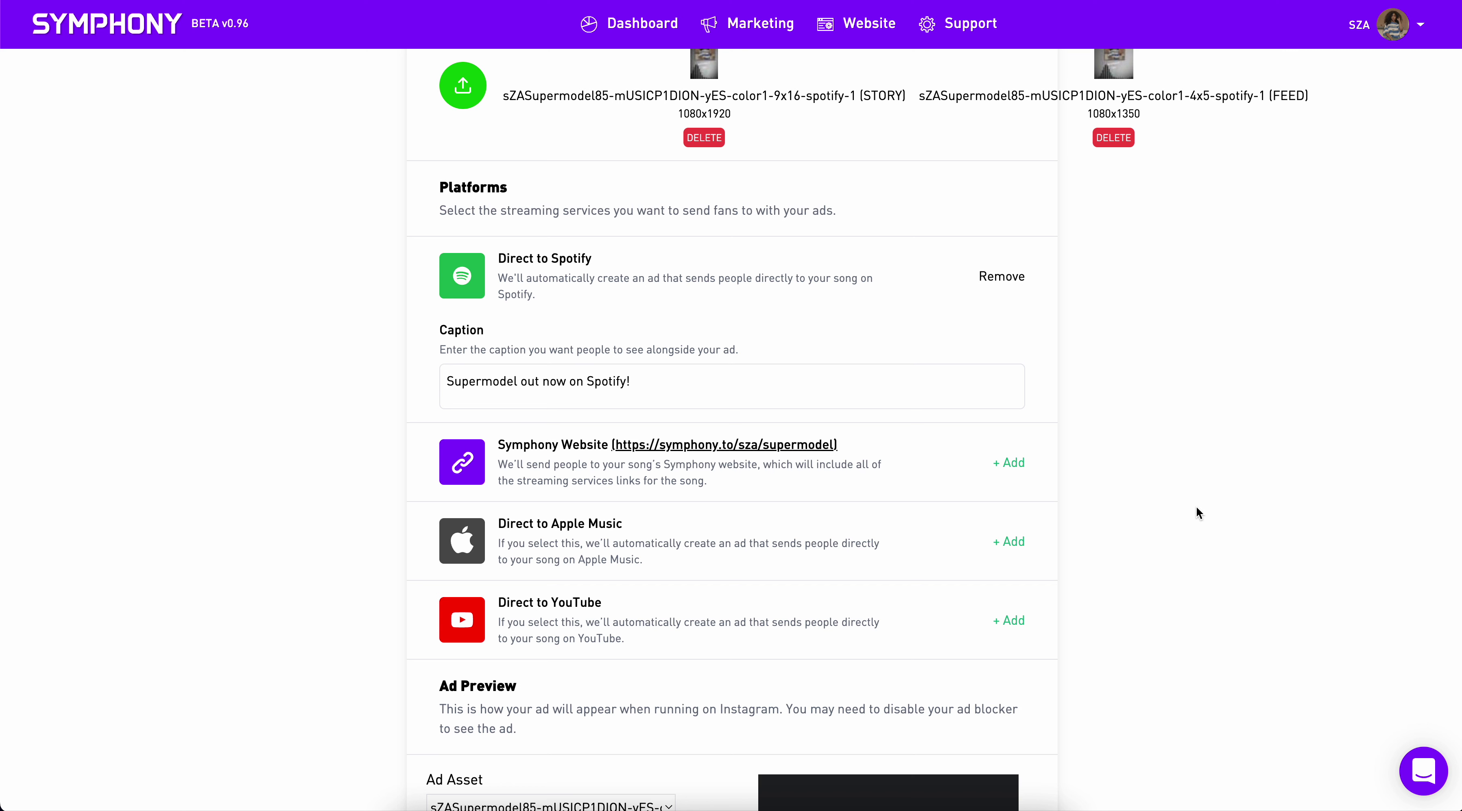
pyautogui.click(1006, 623)
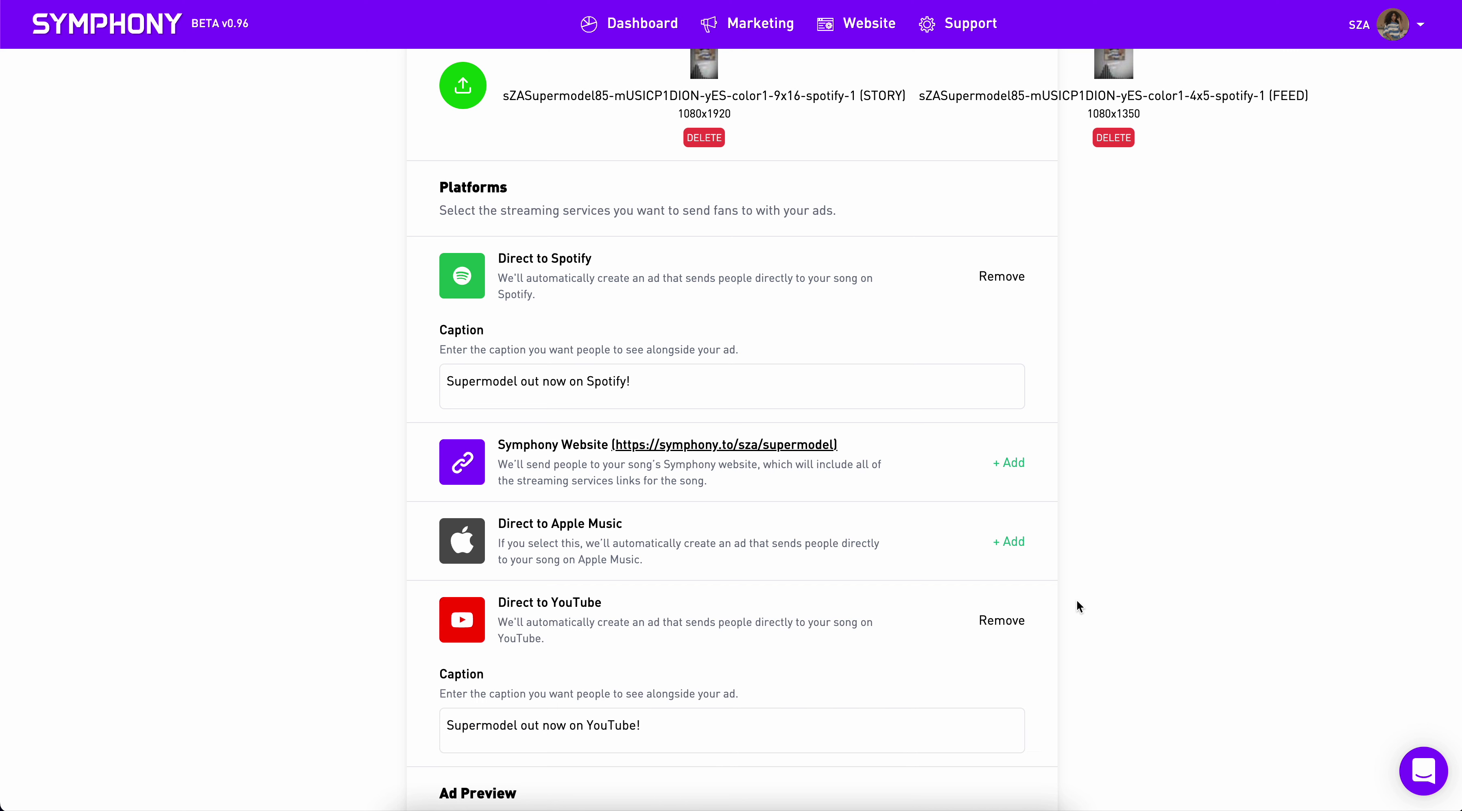
pyautogui.click(1008, 543)
pyautogui.click(1007, 463)
pyautogui.click(1012, 464)
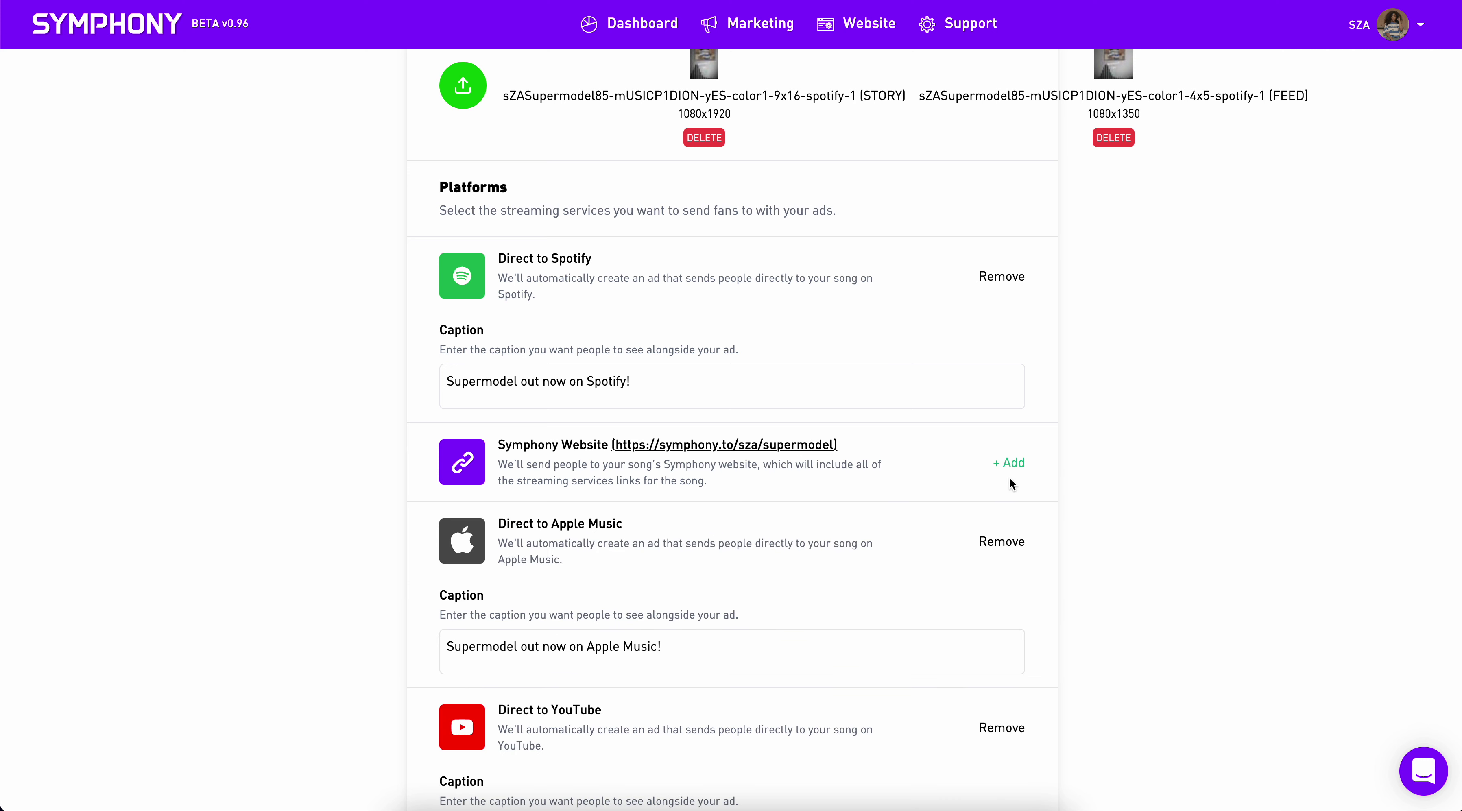
pyautogui.click(999, 543)
pyautogui.click(991, 619)
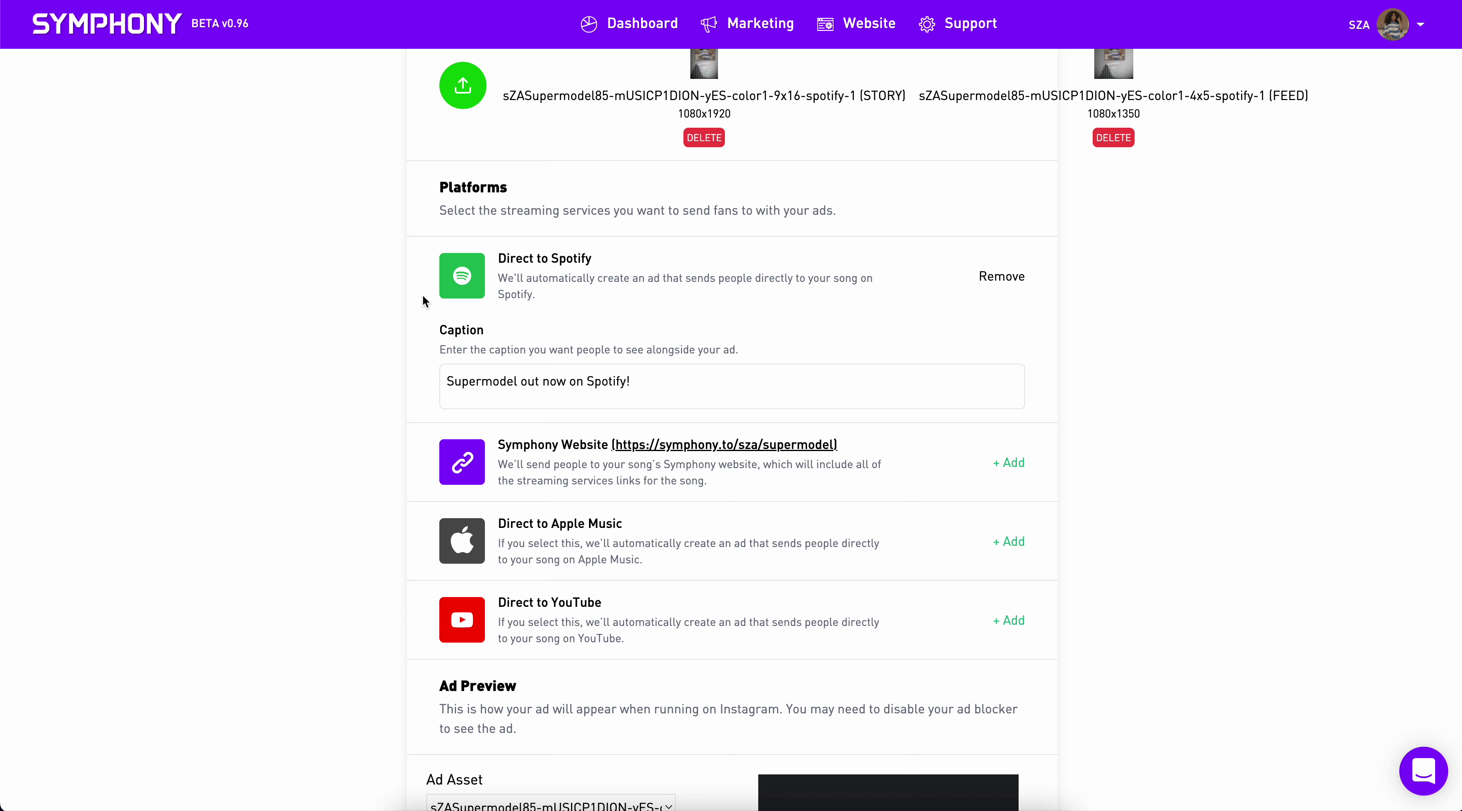
# Preview the Instagram ad in its 4x5 feed version and in the 9x16 story version
pyautogui.scroll(-8, 423, 302)
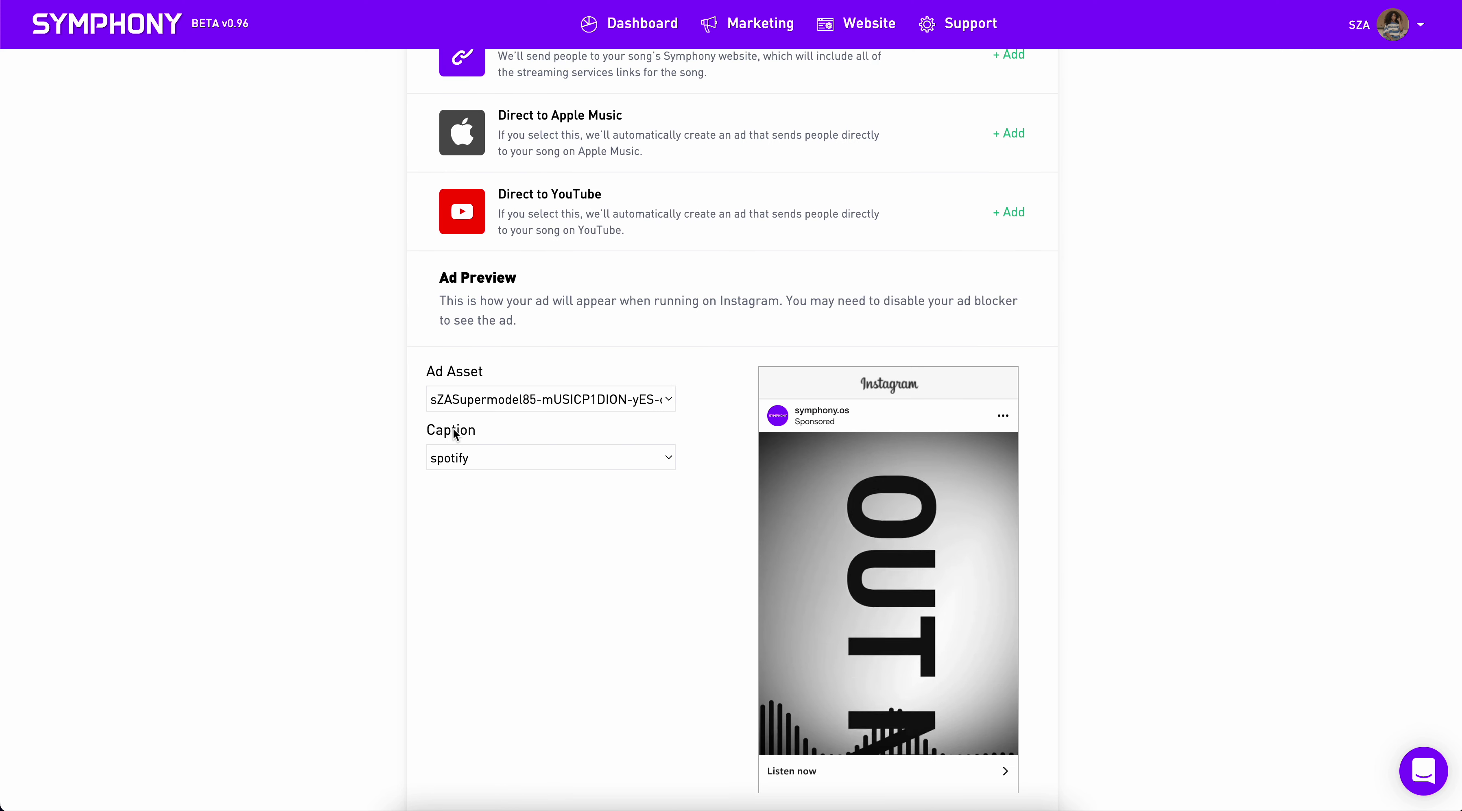
pyautogui.scroll(-1, 832, 567)
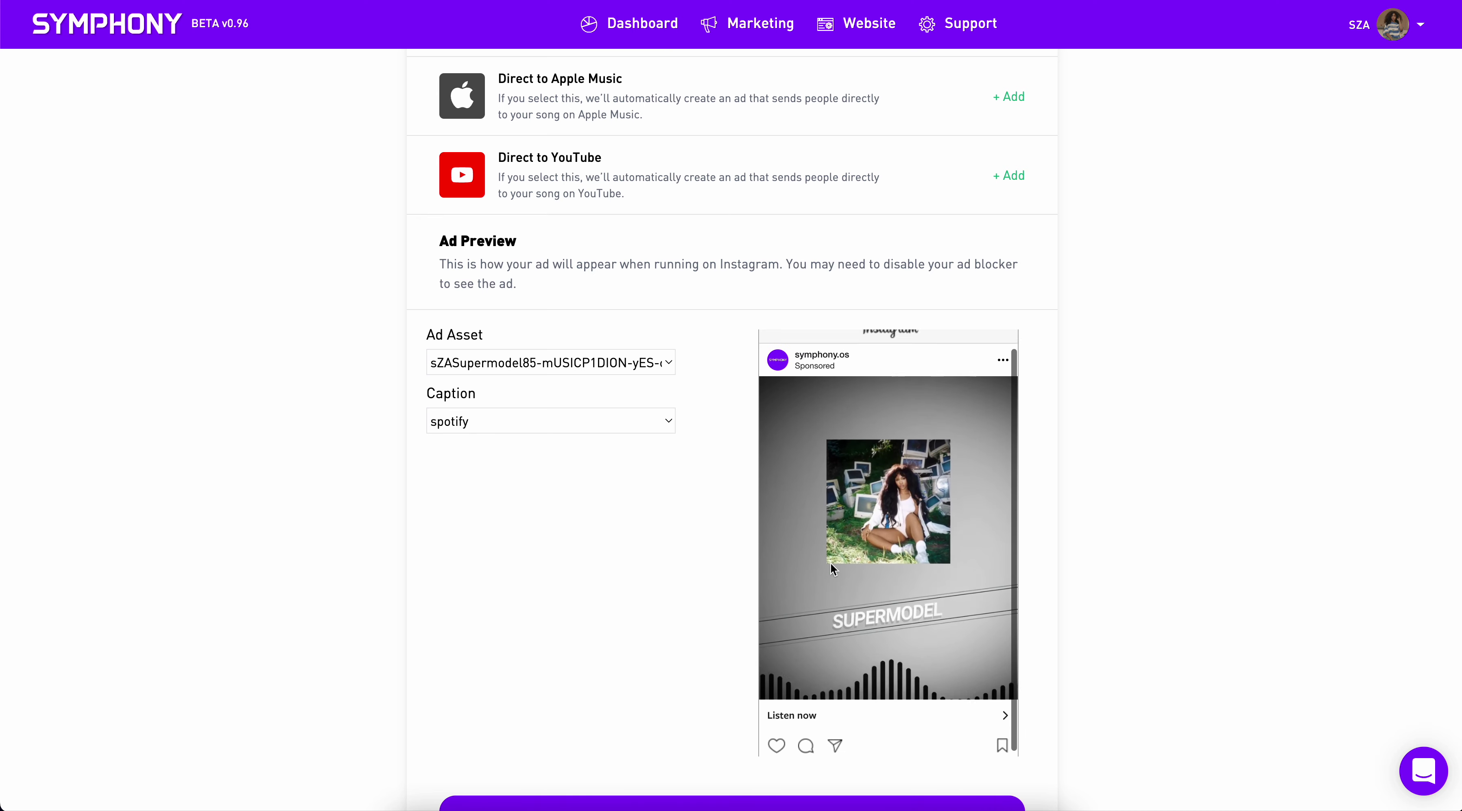
pyautogui.scroll(1, 831, 567)
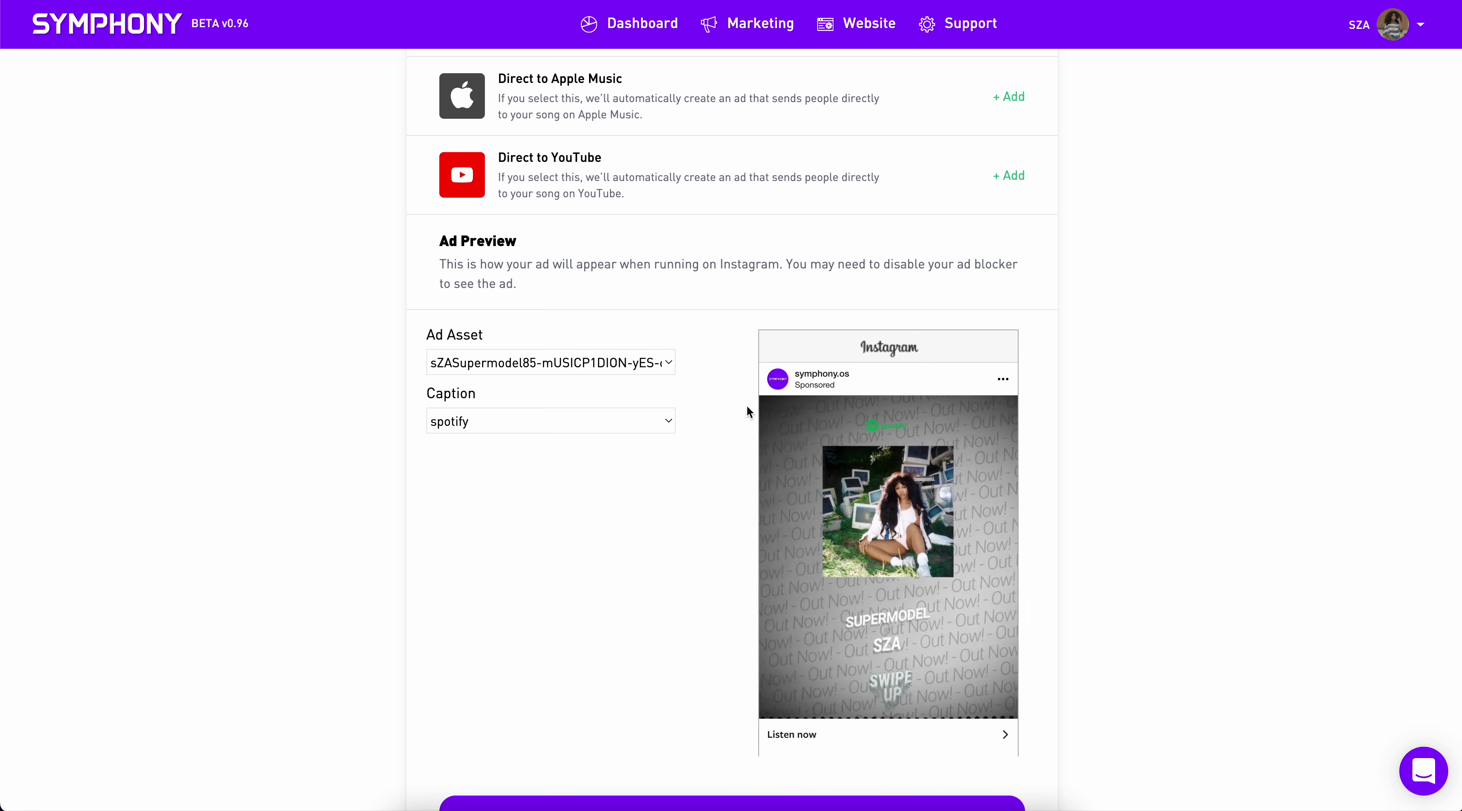
pyautogui.scroll(-1, 890, 588)
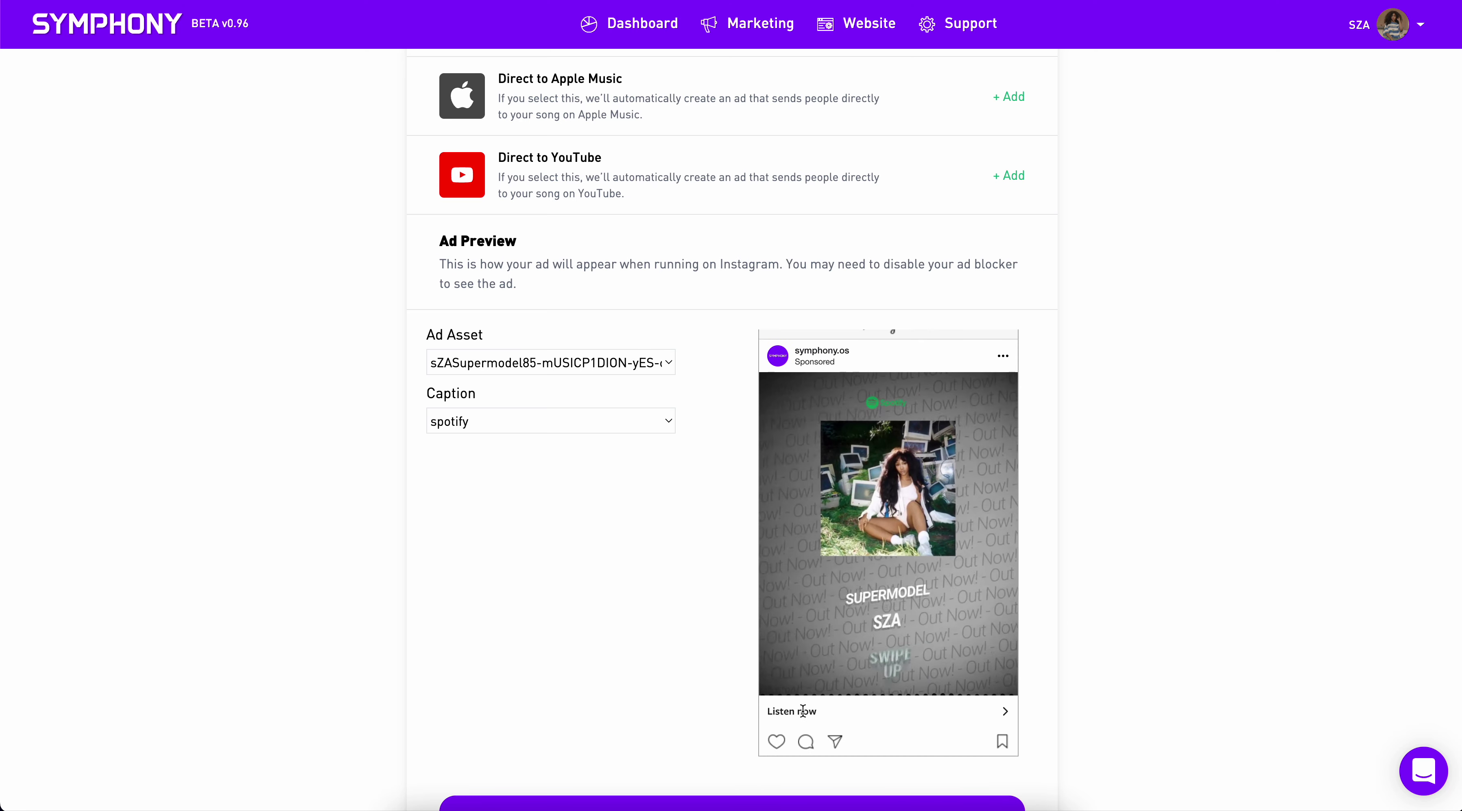
pyautogui.click(540, 368)
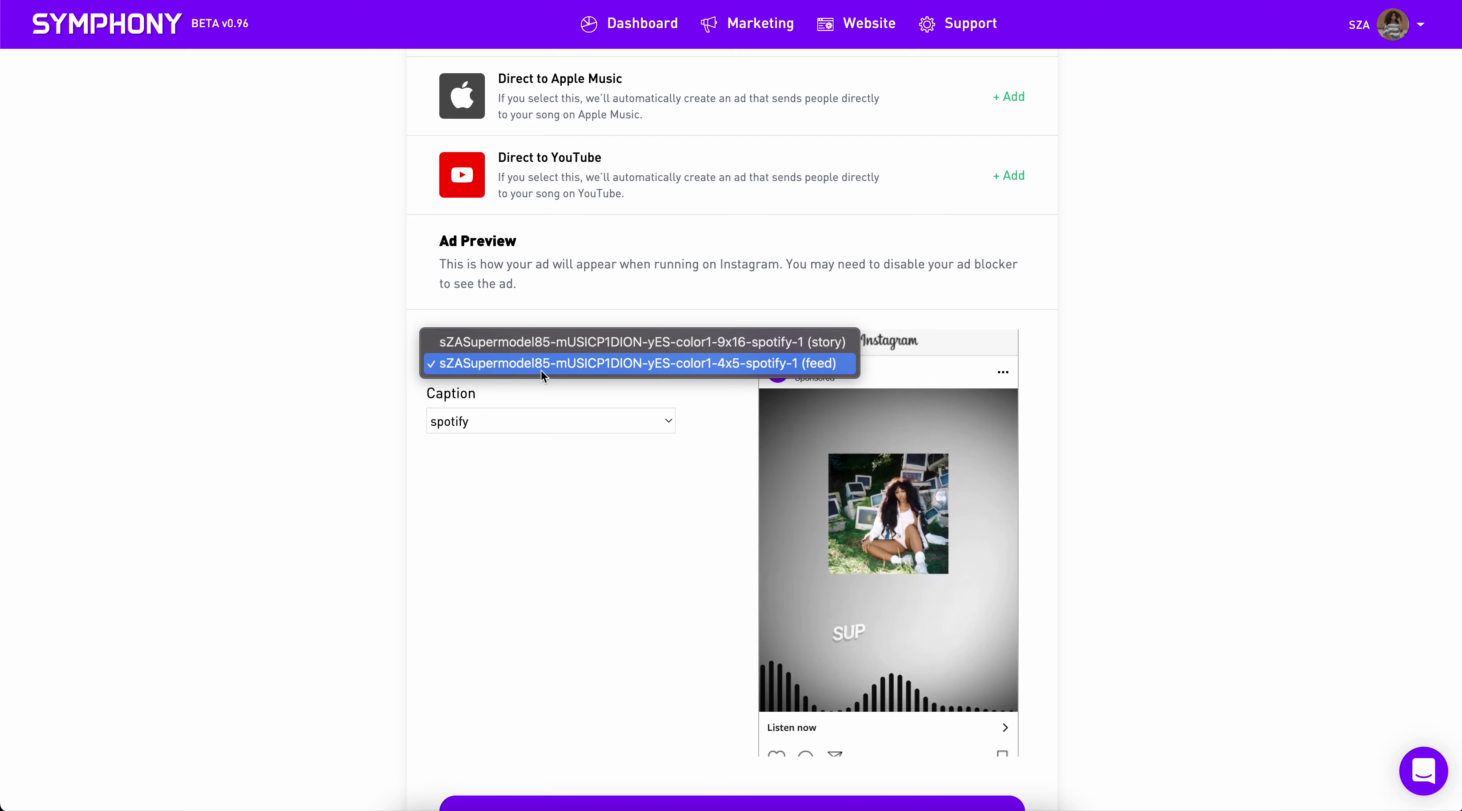
pyautogui.click(540, 343)
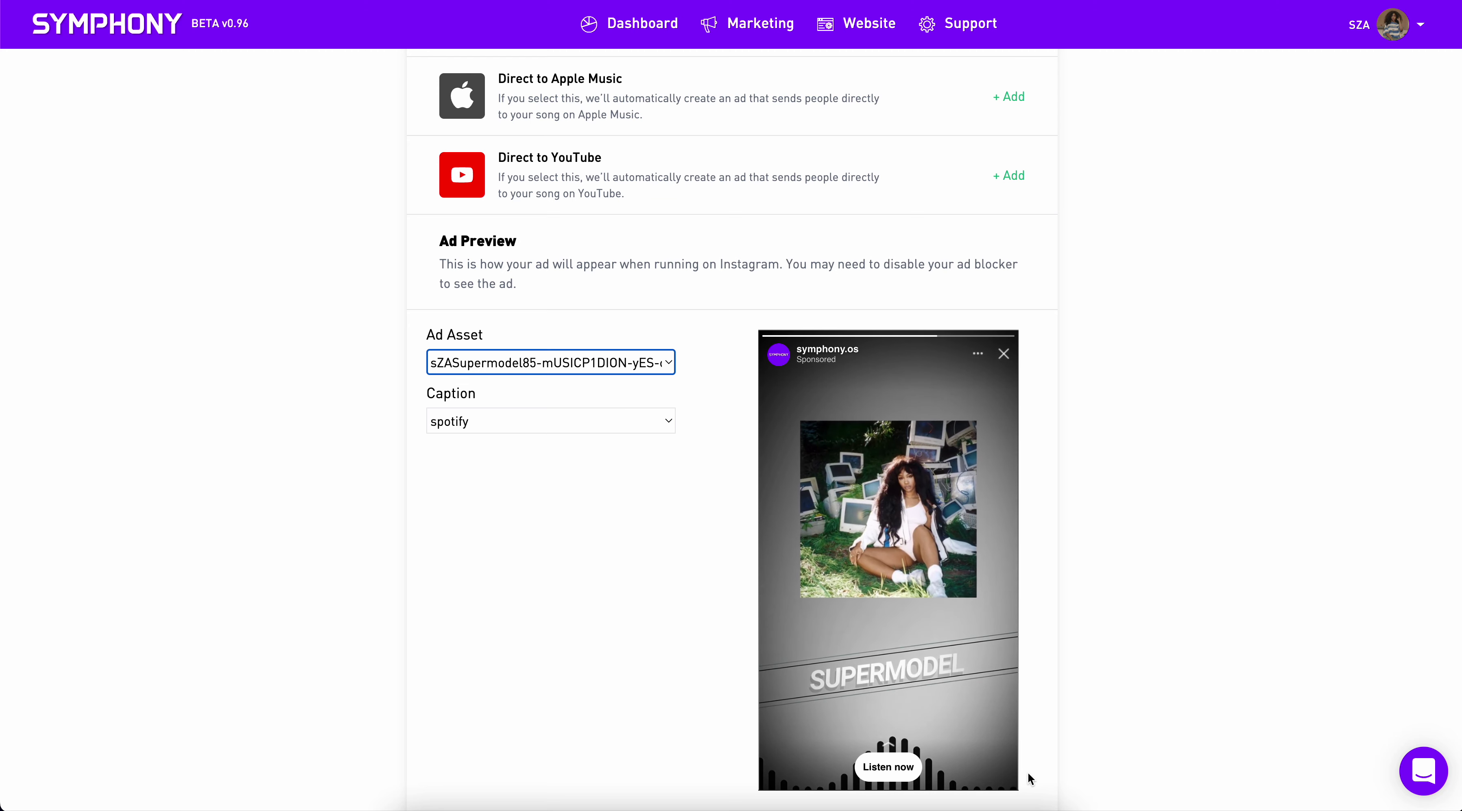
# Continue to the budget stage and set the overall campaign budget to $200
pyautogui.scroll(-2, 747, 320)
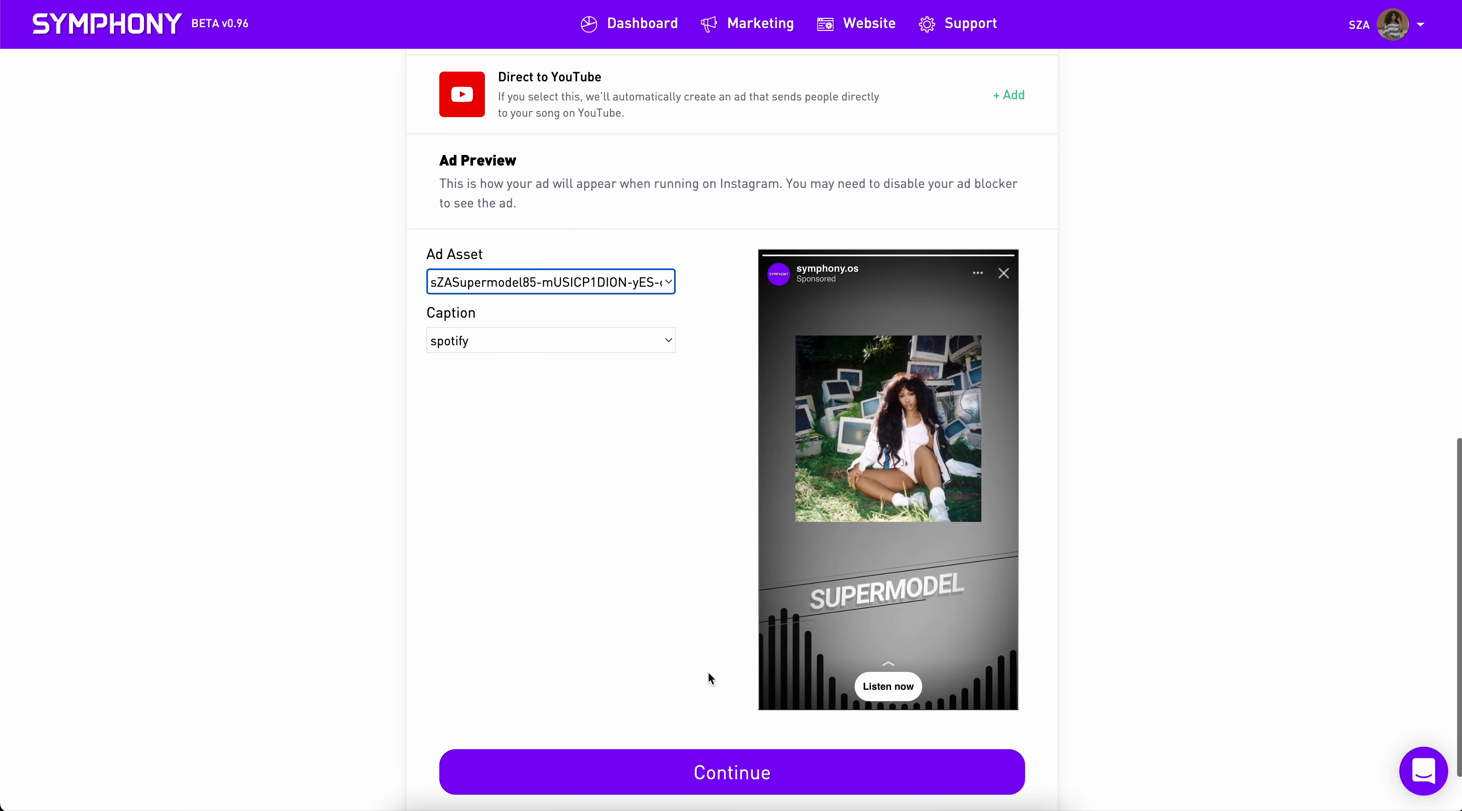
pyautogui.click(705, 772)
pyautogui.click(941, 259)
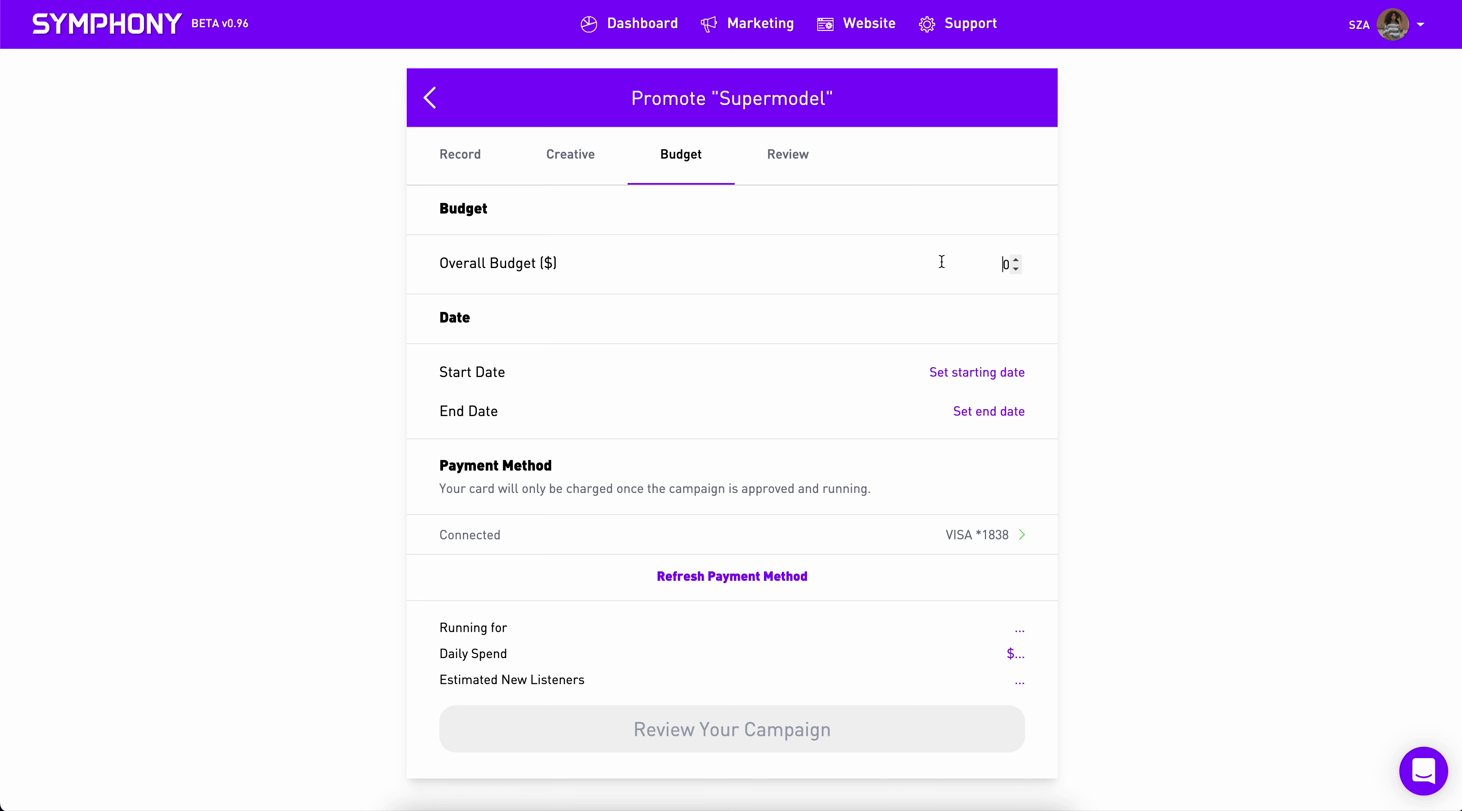
pyautogui.write('1')
pyautogui.press('BackSpace')
pyautogui.write('20')
# Set the campaign start date to 07/25/2022 and the end date to 08/10/2022
pyautogui.click(964, 374)
pyautogui.click(975, 568)
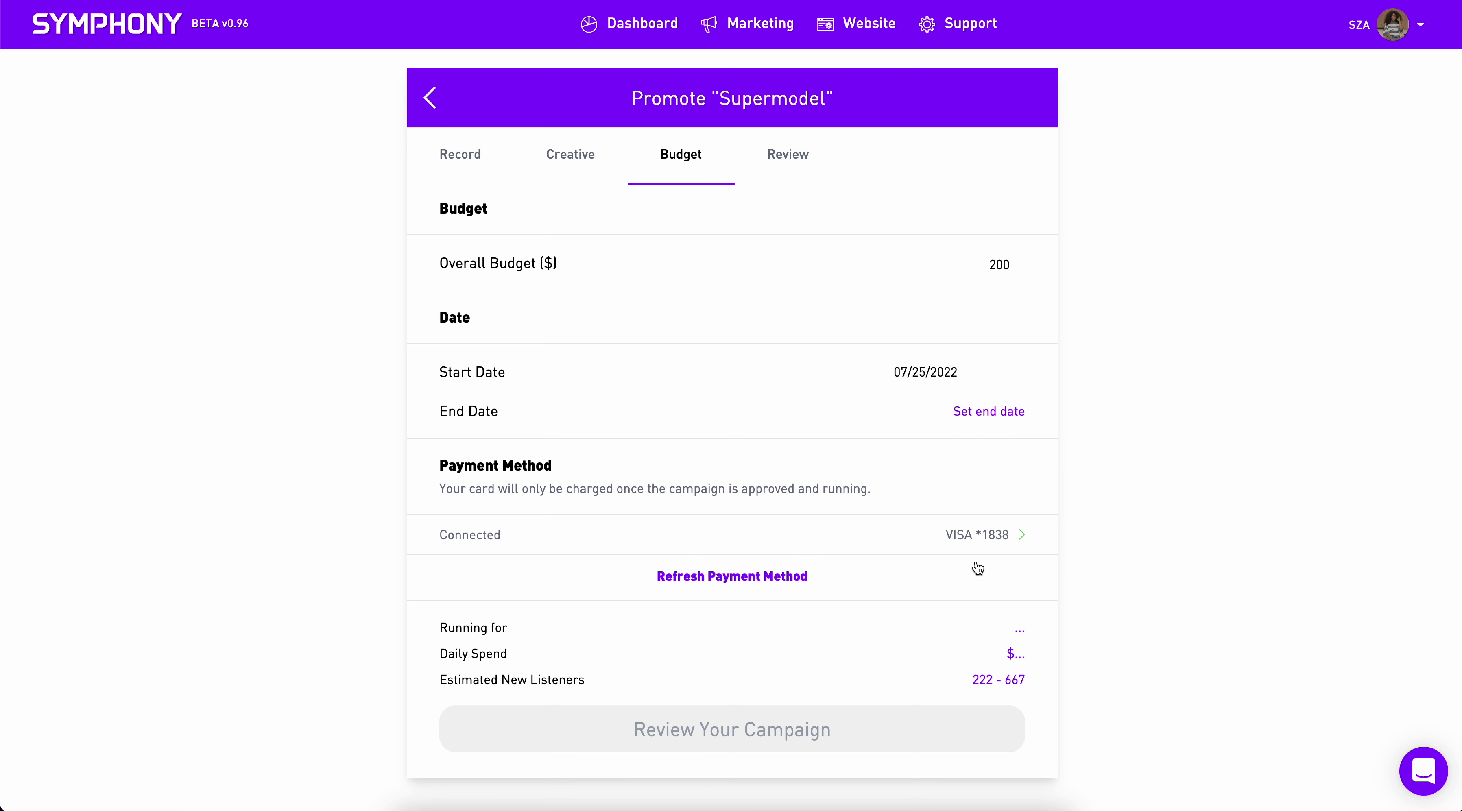
pyautogui.click(1014, 420)
pyautogui.click(1131, 444)
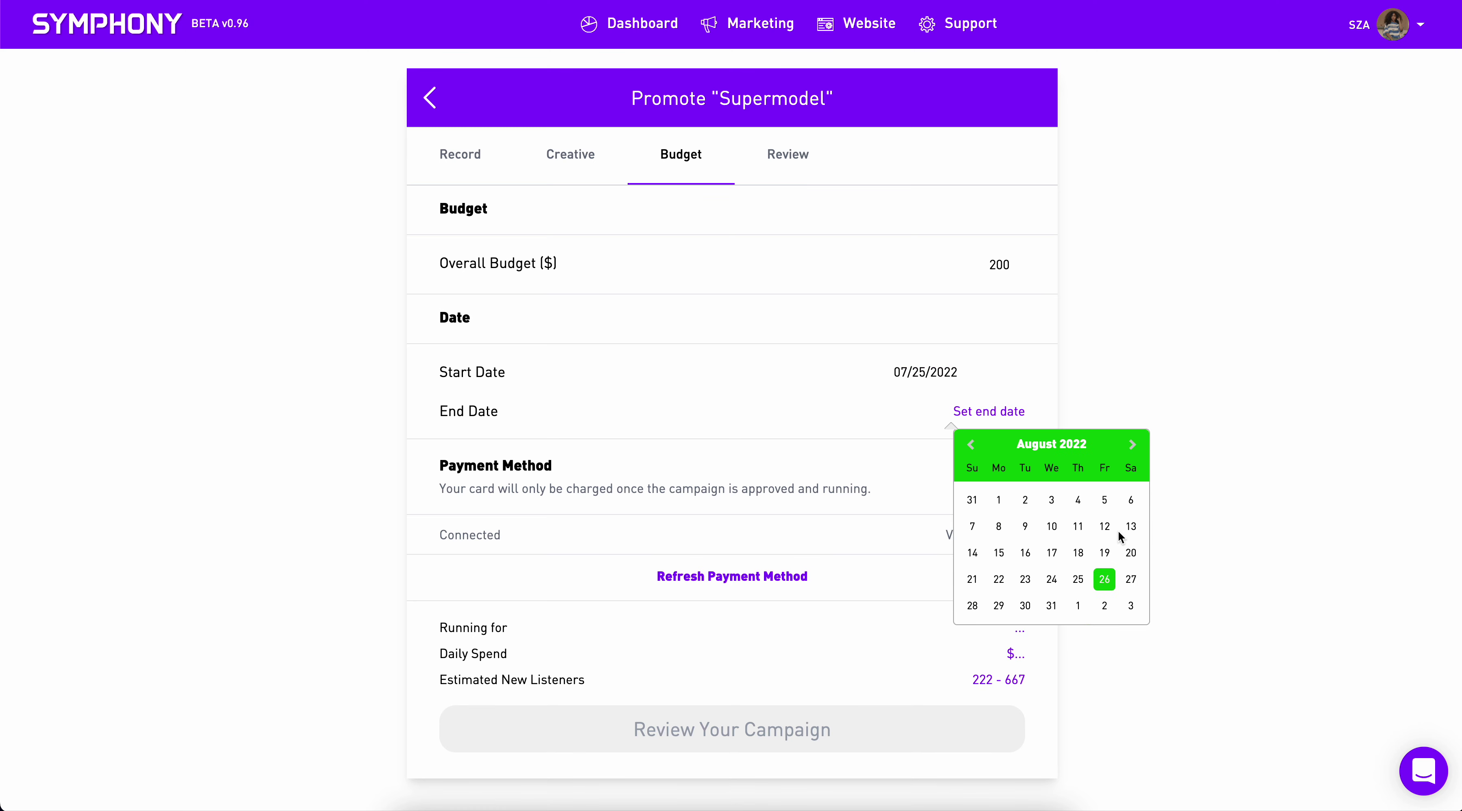
pyautogui.click(1051, 526)
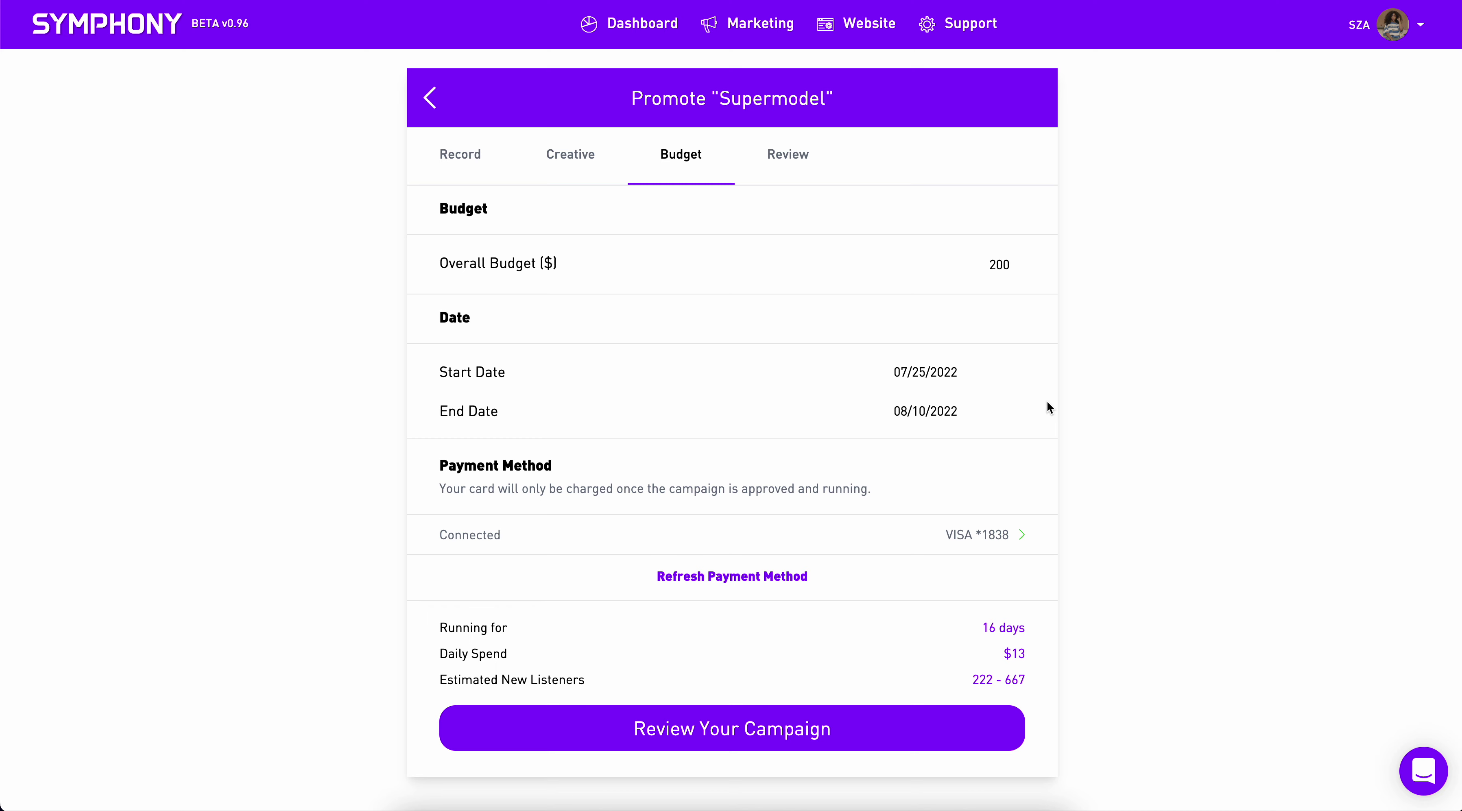
# Advance to the campaign review and check the campaign details, audiences and geographies
pyautogui.click(745, 738)
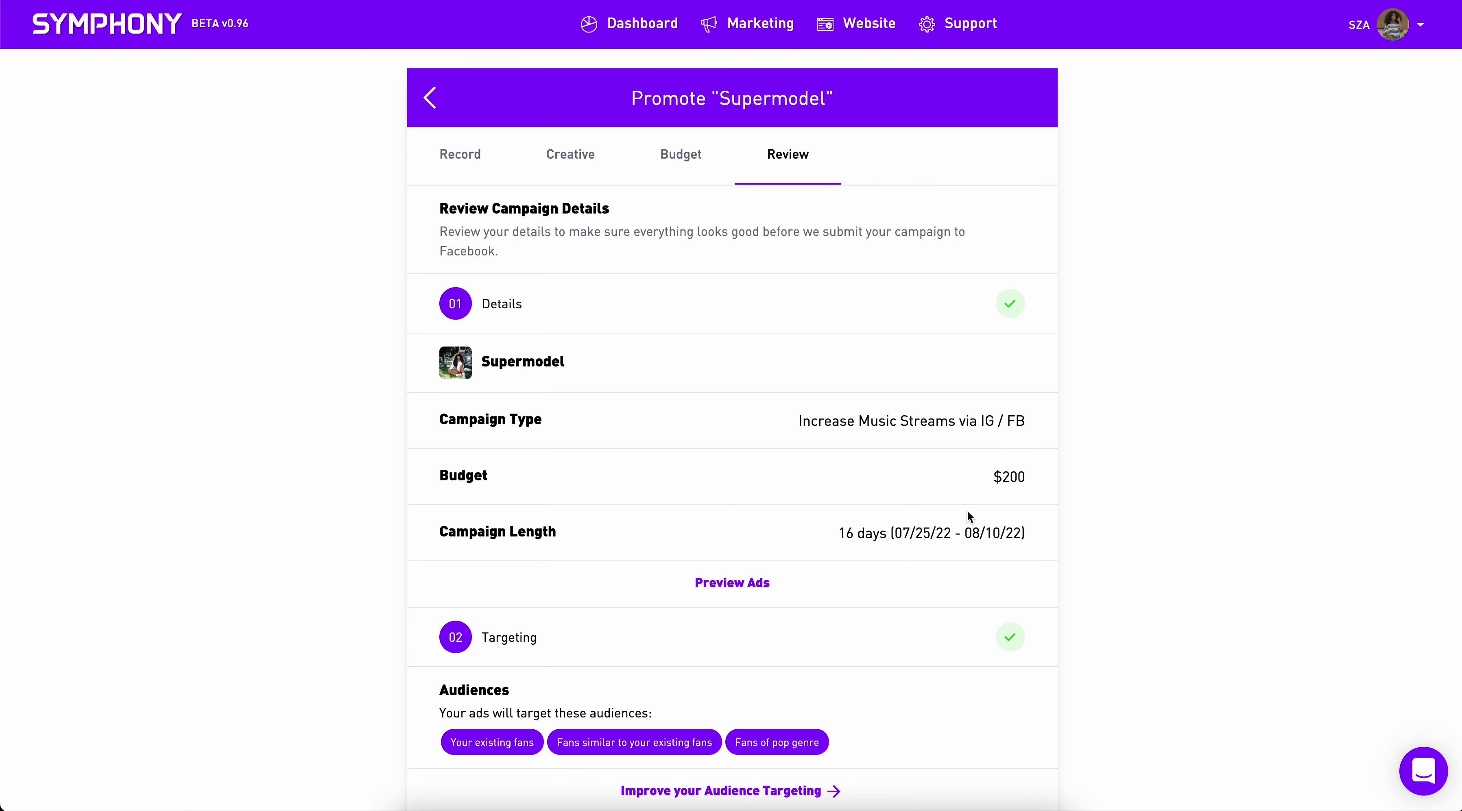
pyautogui.scroll(-2, 1095, 531)
pyautogui.scroll(-5, 1093, 526)
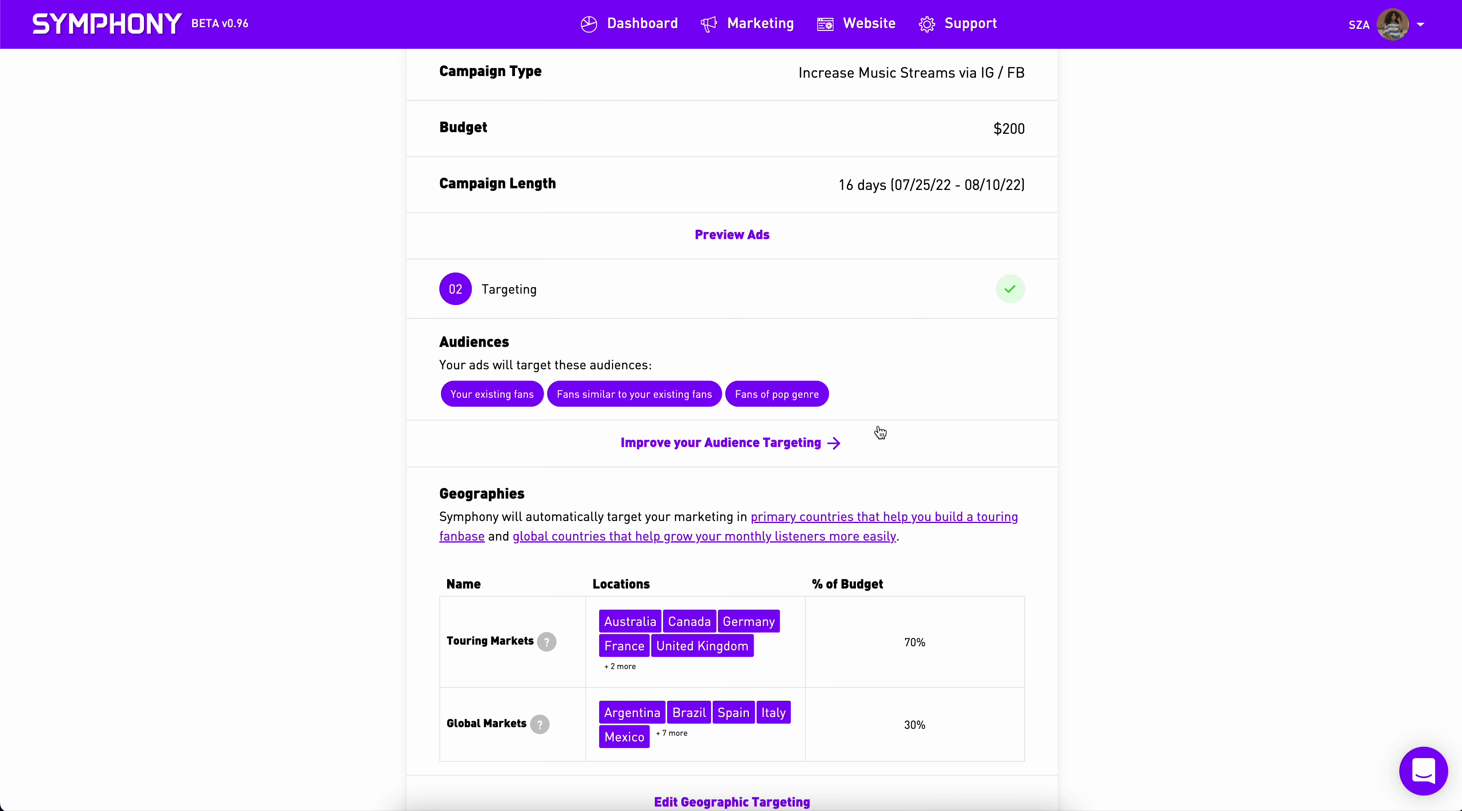
# Open the audience targeting settings and add Bryson Tiller as a similar artist to target
pyautogui.click(812, 442)
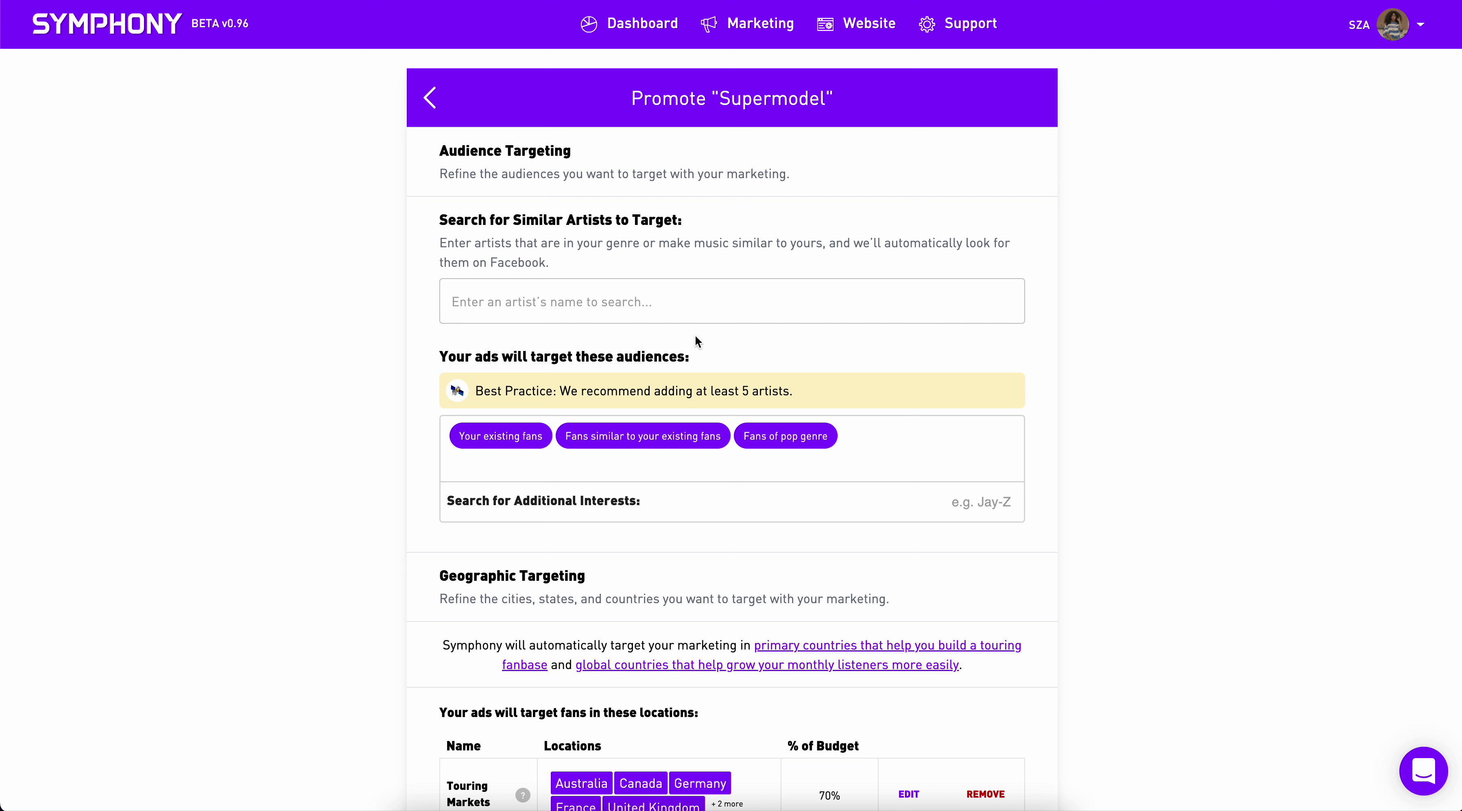
pyautogui.click(599, 301)
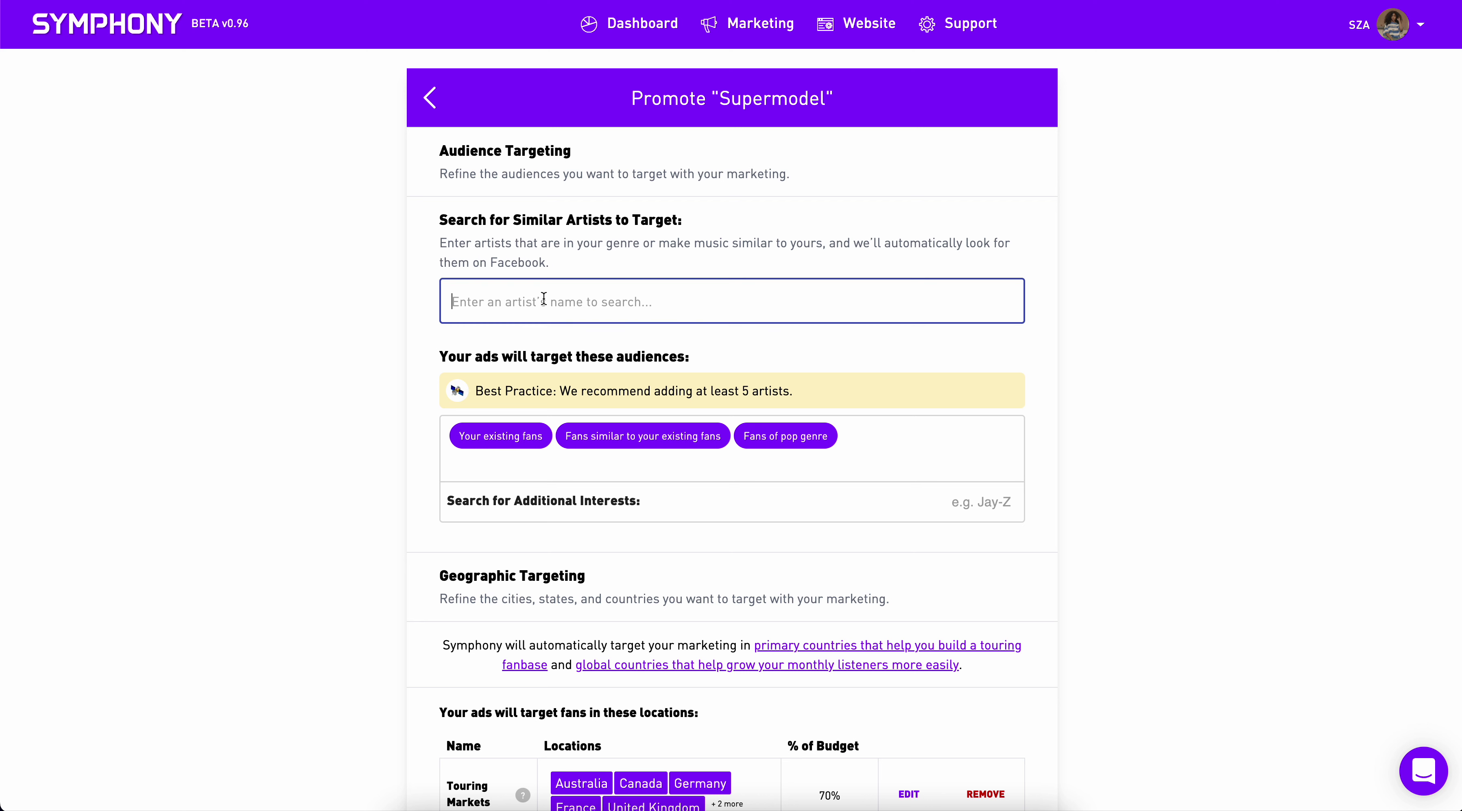
pyautogui.write('brys')
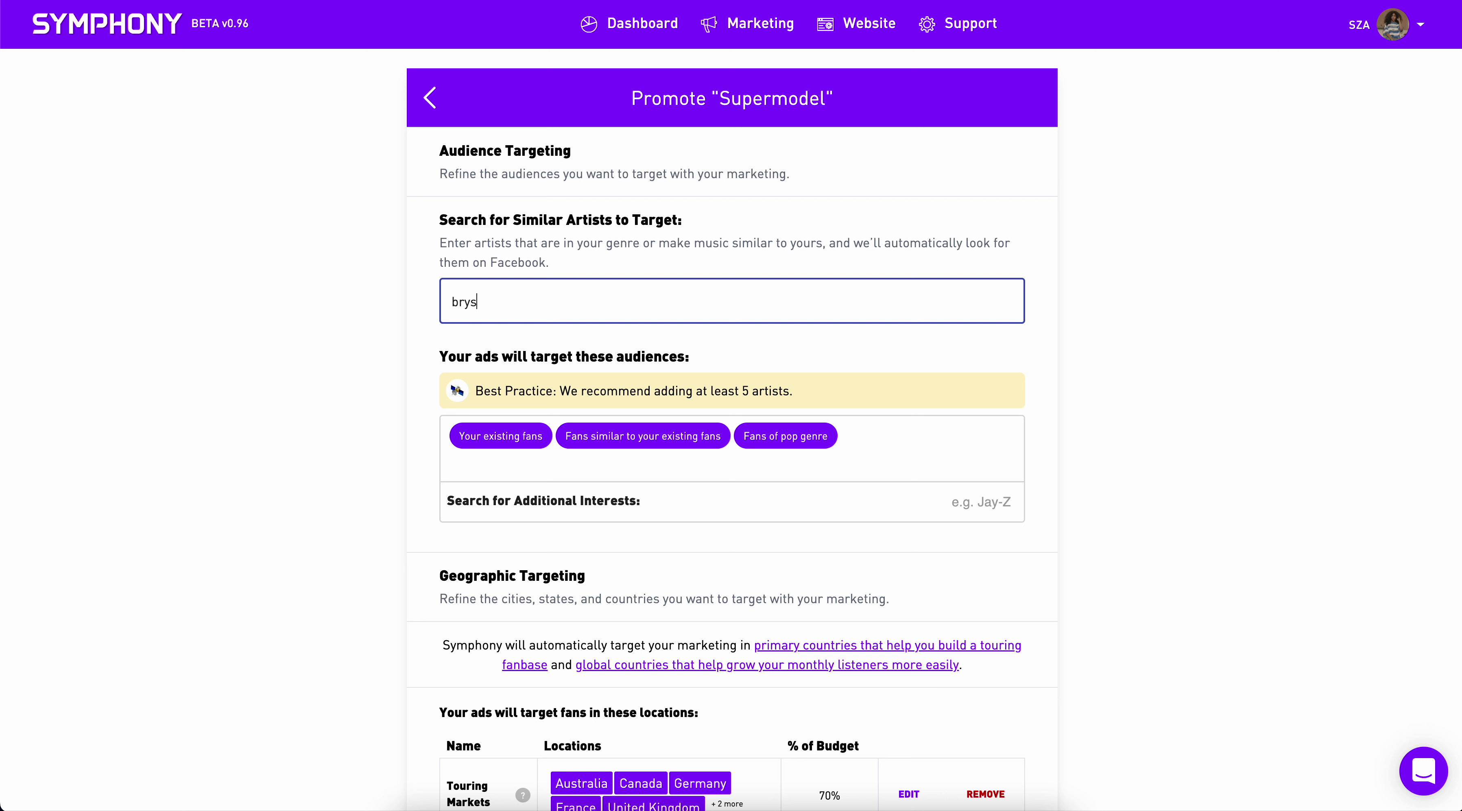
pyautogui.write('on tiller')
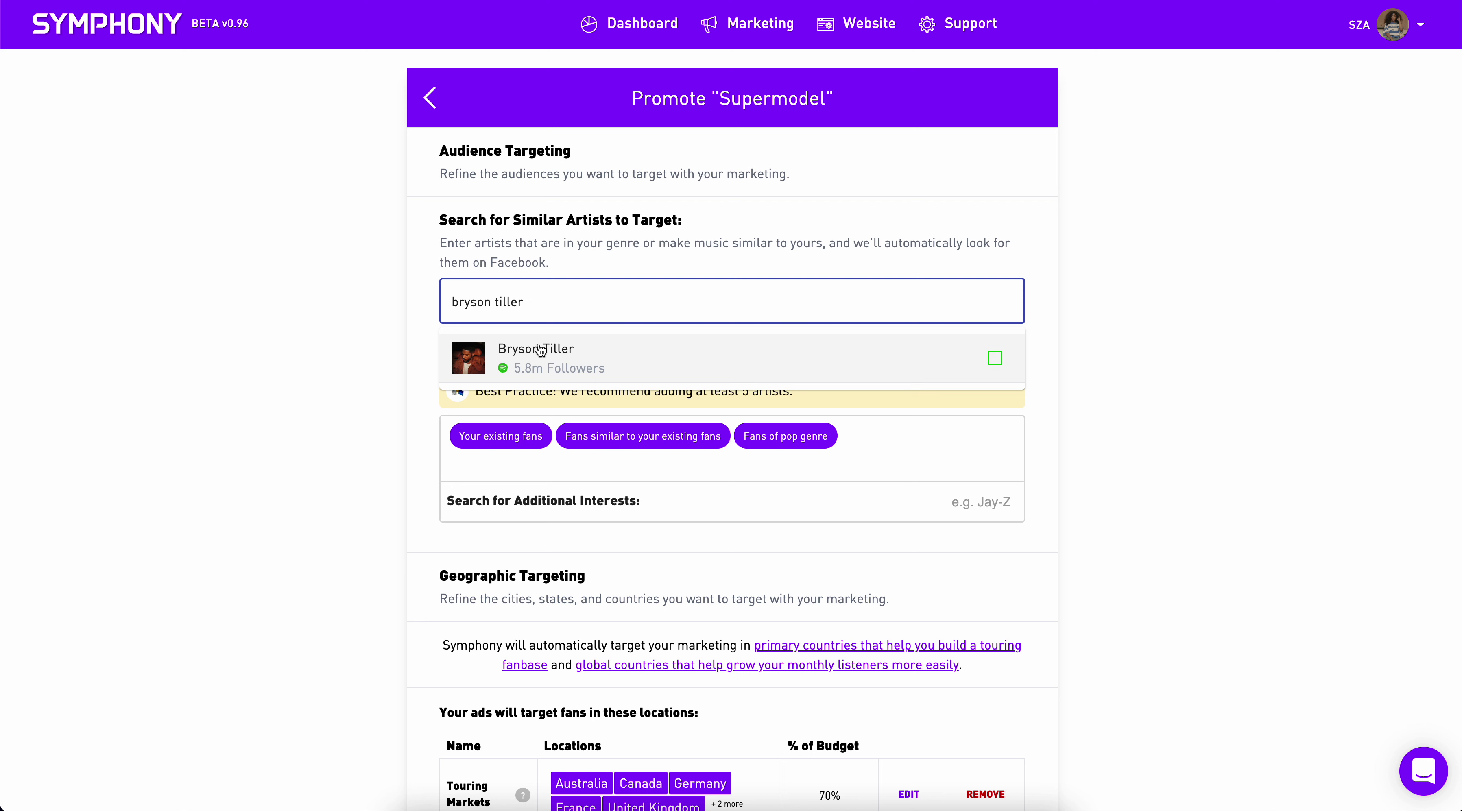
pyautogui.click(540, 350)
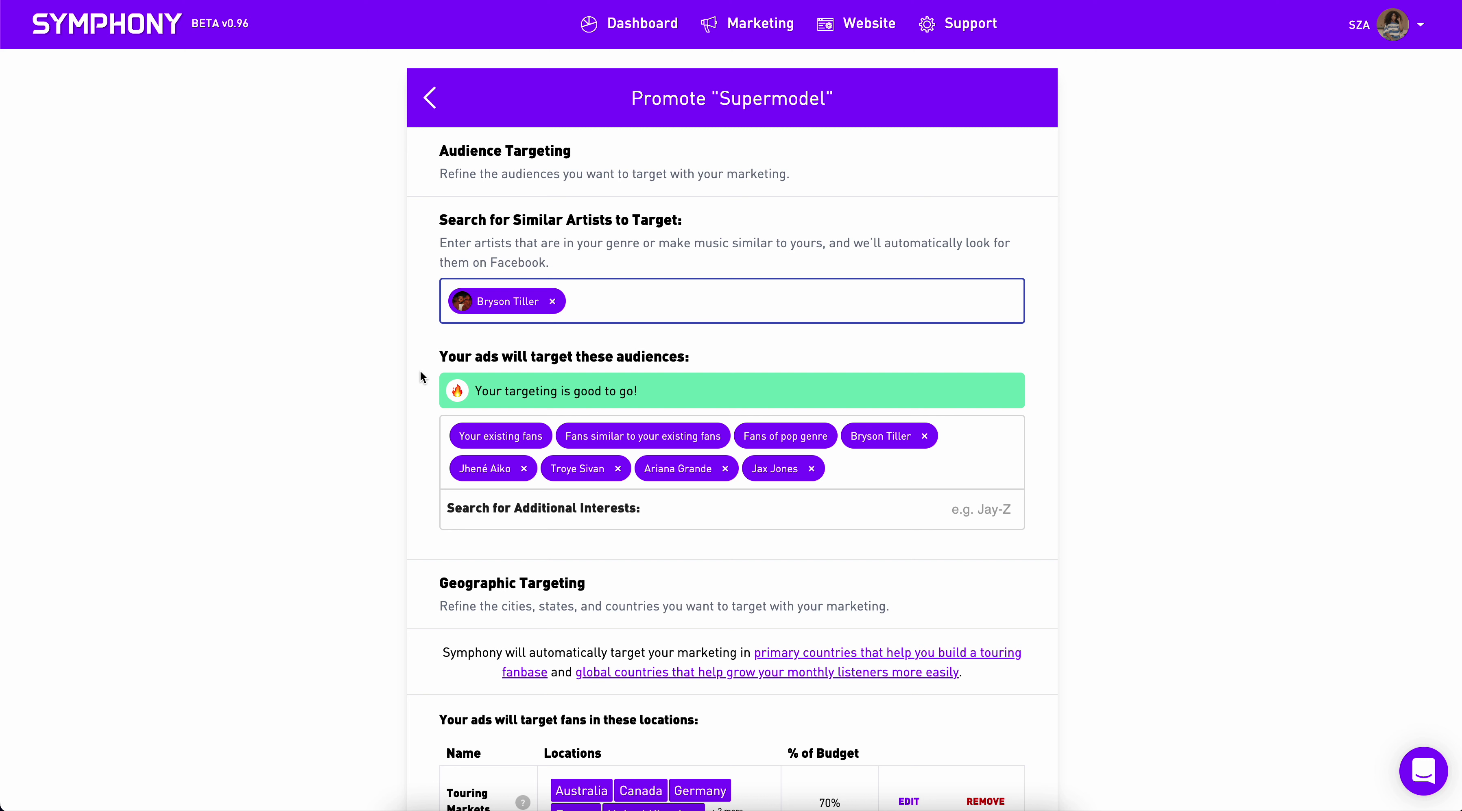
# Remove Troye Sivan, Ariana Grande and Jax Jones from the targeted audiences
pyautogui.click(618, 469)
pyautogui.click(631, 469)
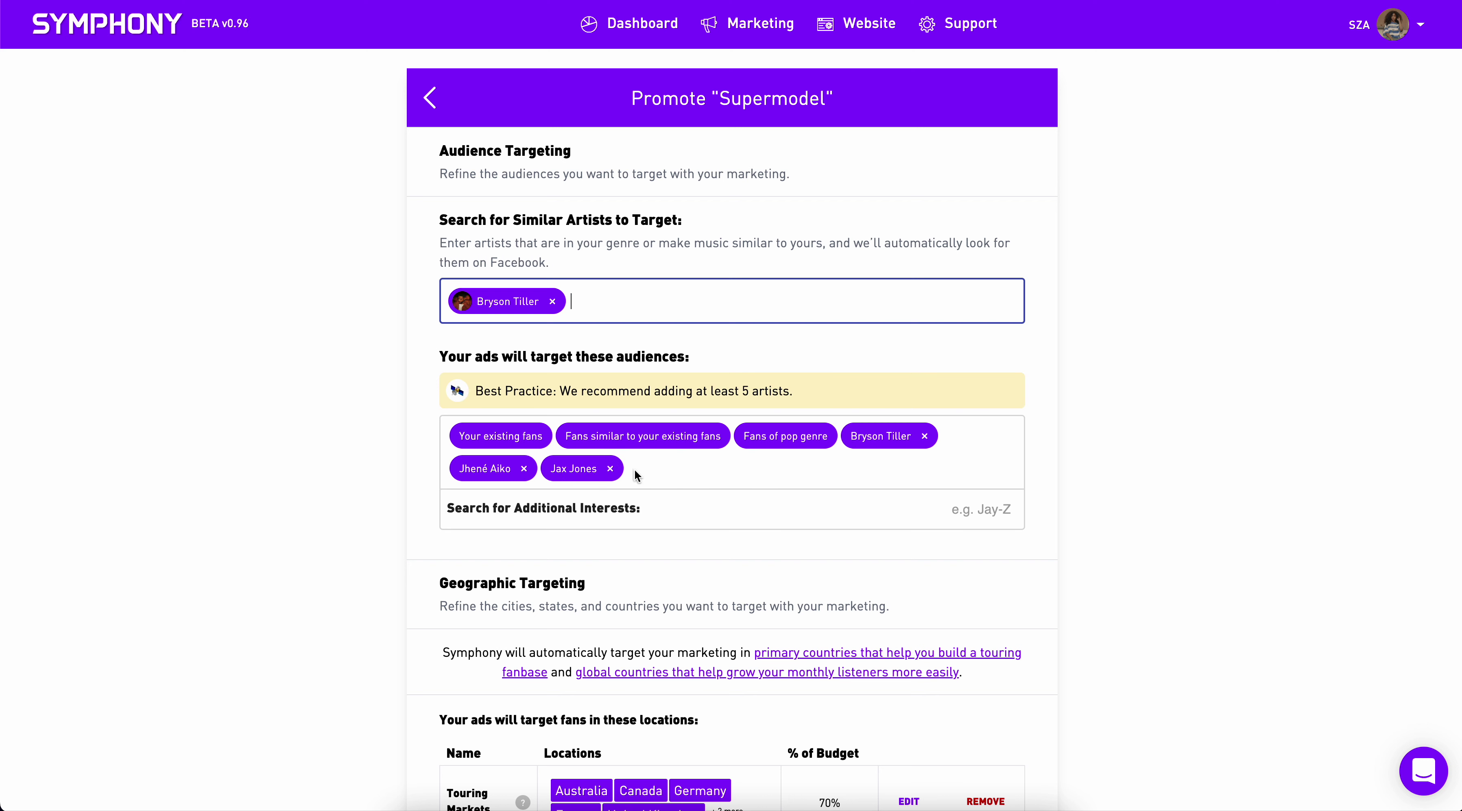
pyautogui.click(611, 469)
# Add Kehlani as a second similar artist to target
pyautogui.click(604, 315)
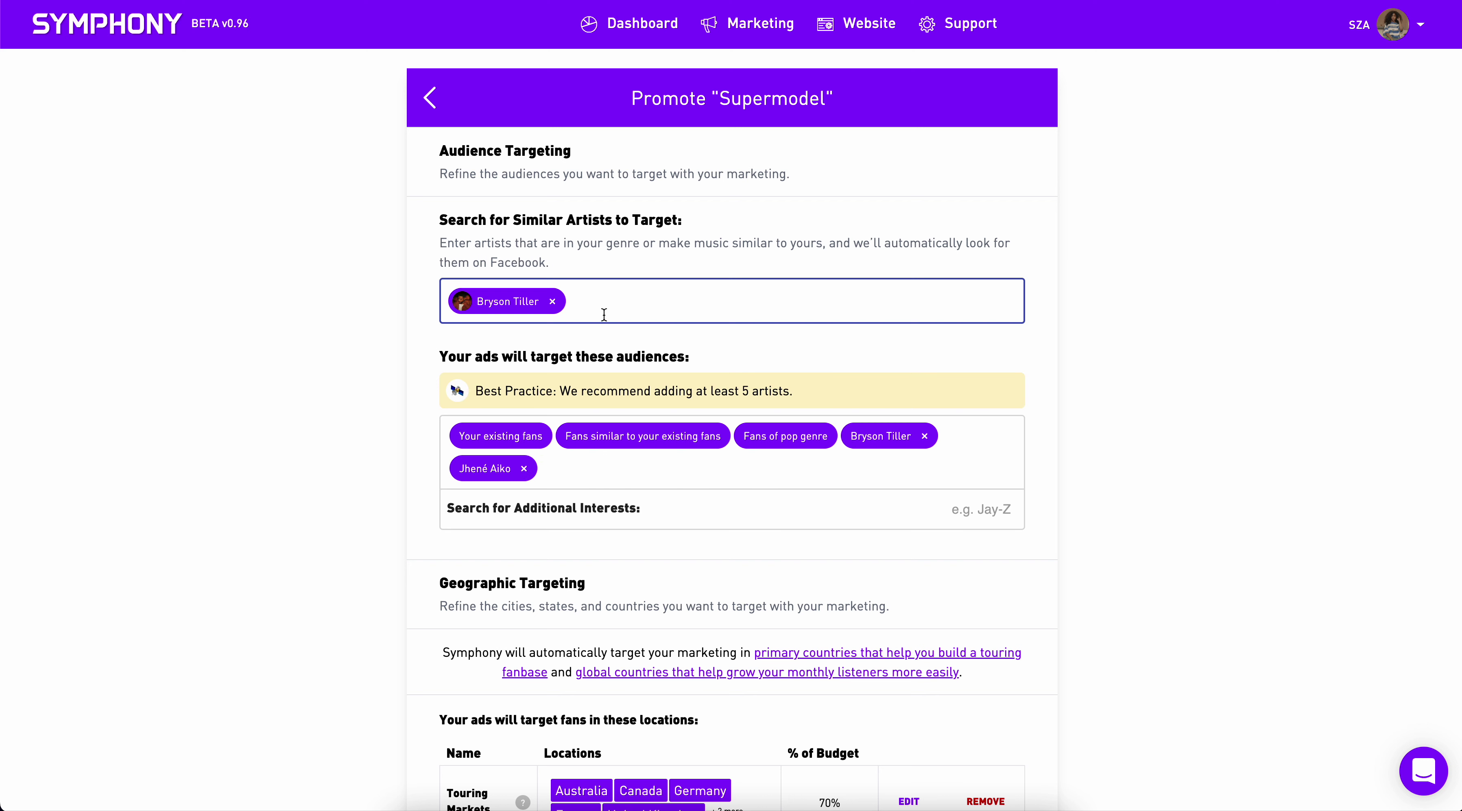
pyautogui.write('kehlani')
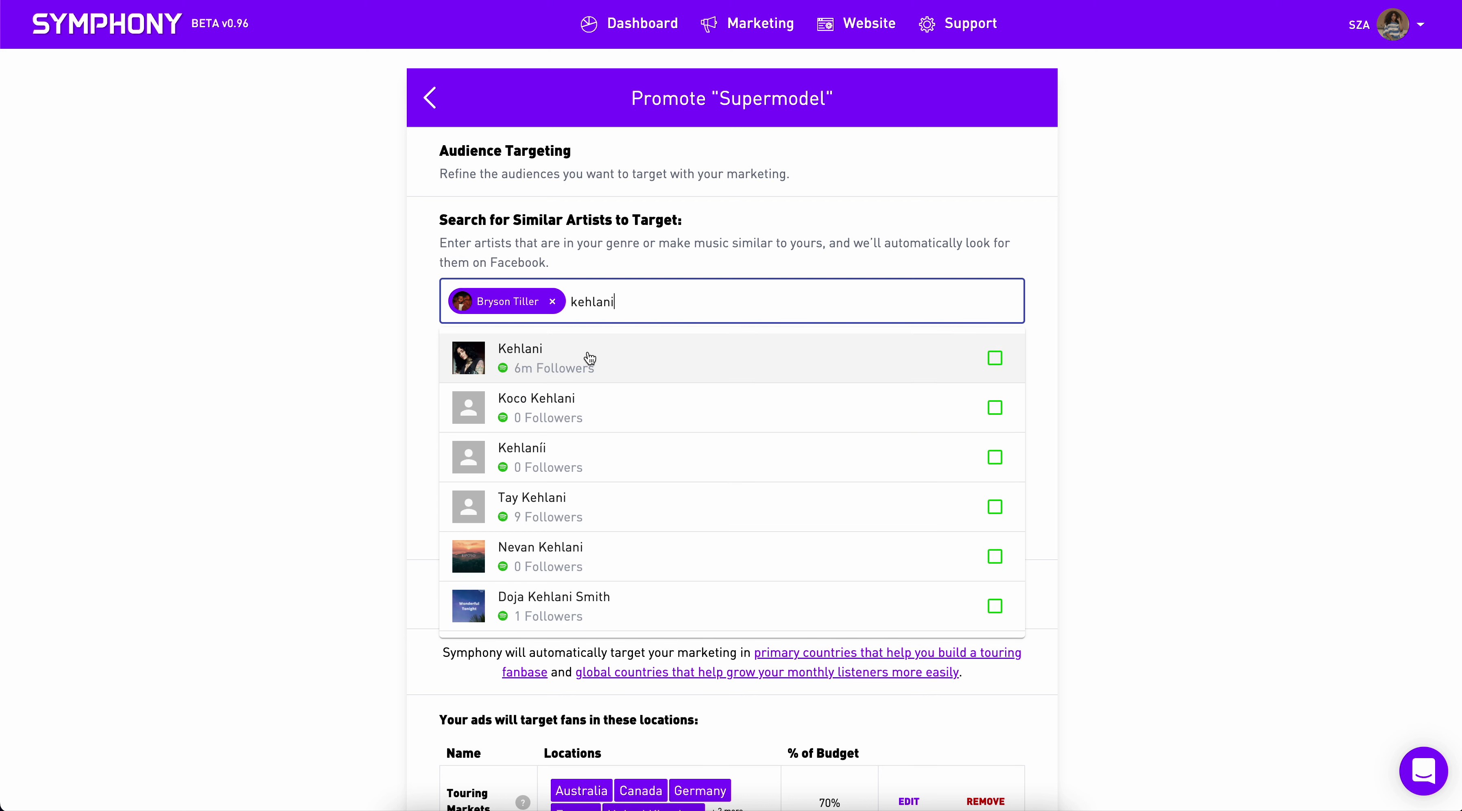
pyautogui.click(588, 358)
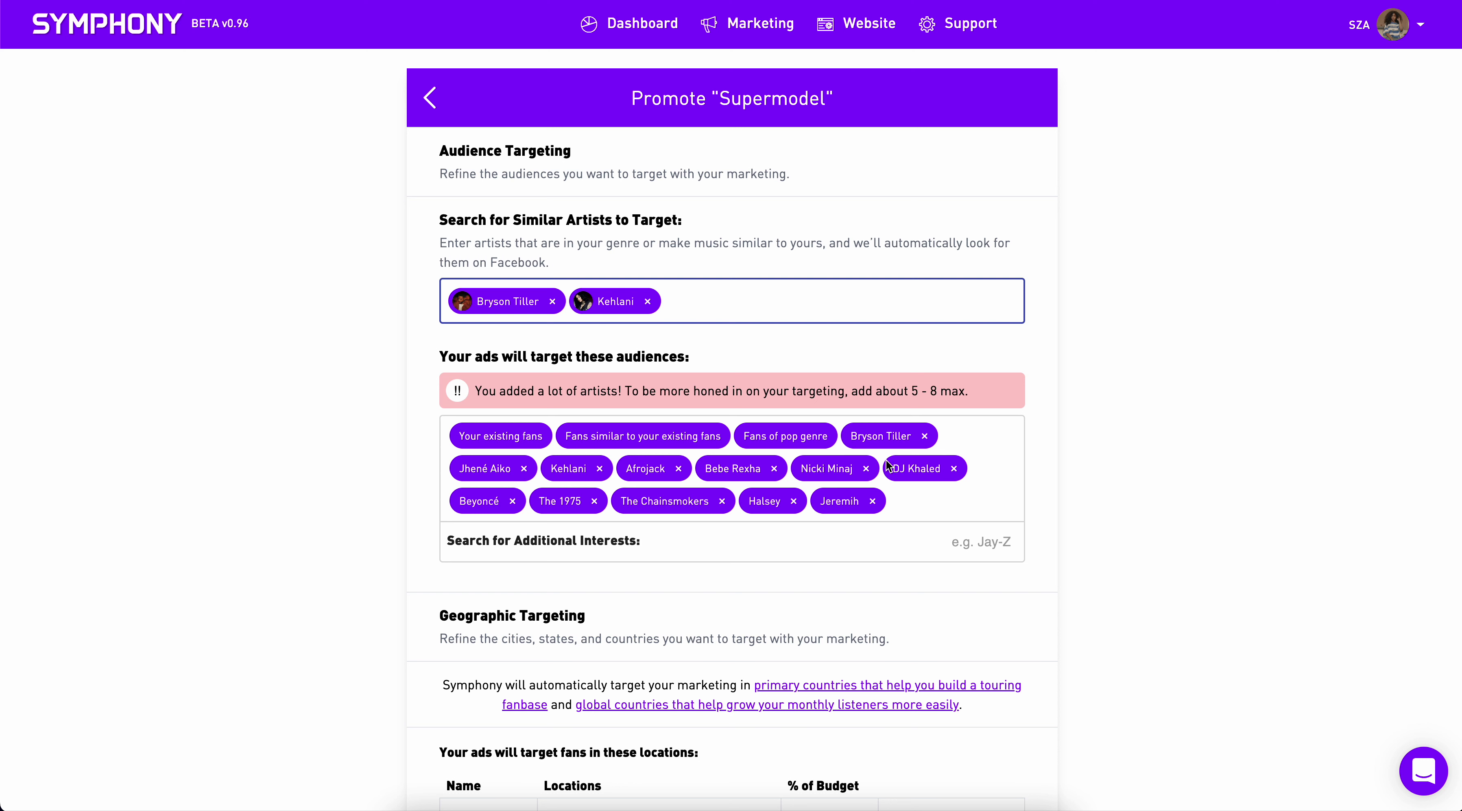
# Remove Afrojack, Bebe Rexha, Nicki Minaj, DJ Khaled, The 1975, The Chainsmokers and Halsey from the targeted audiences
pyautogui.click(678, 469)
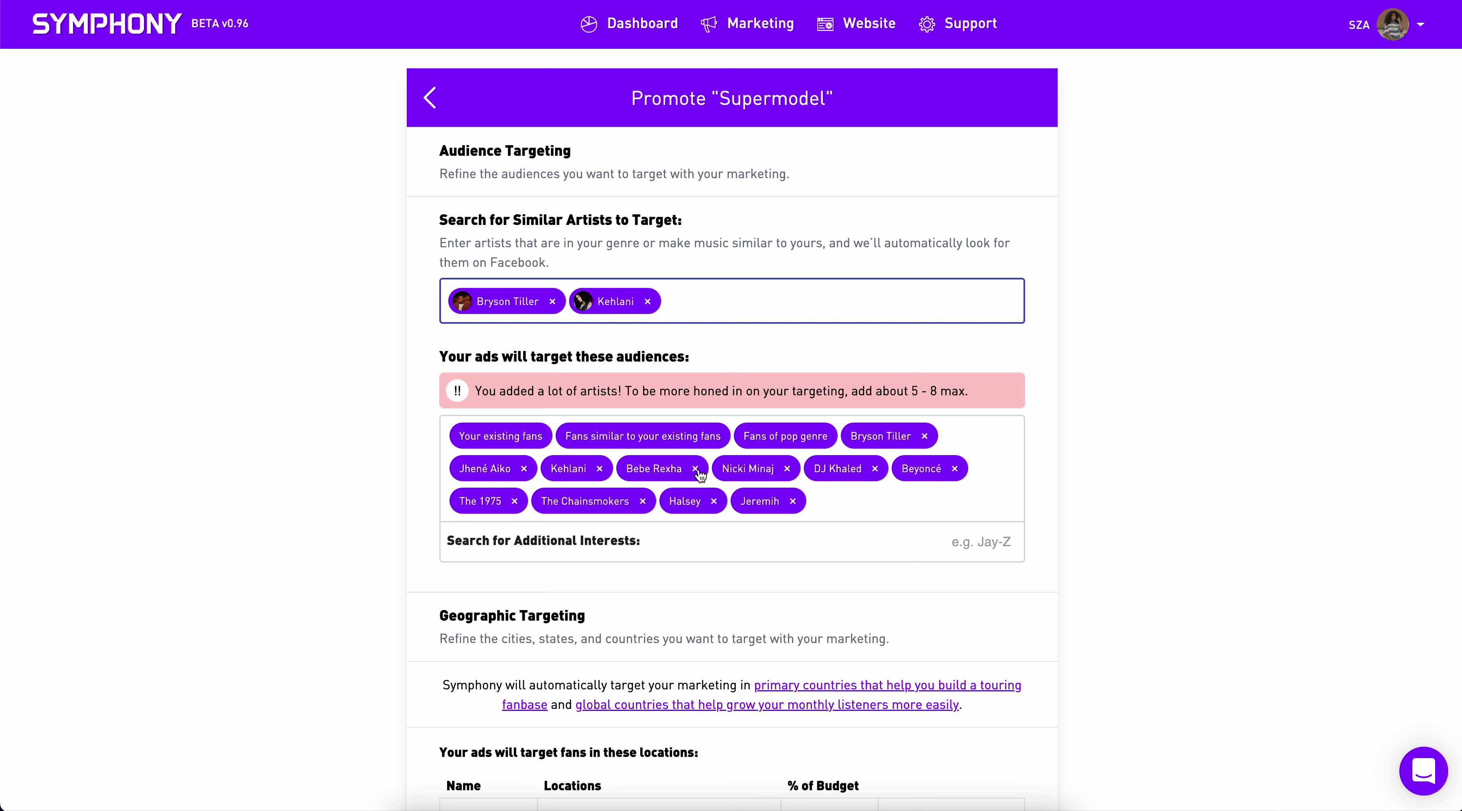
pyautogui.click(694, 469)
pyautogui.click(692, 470)
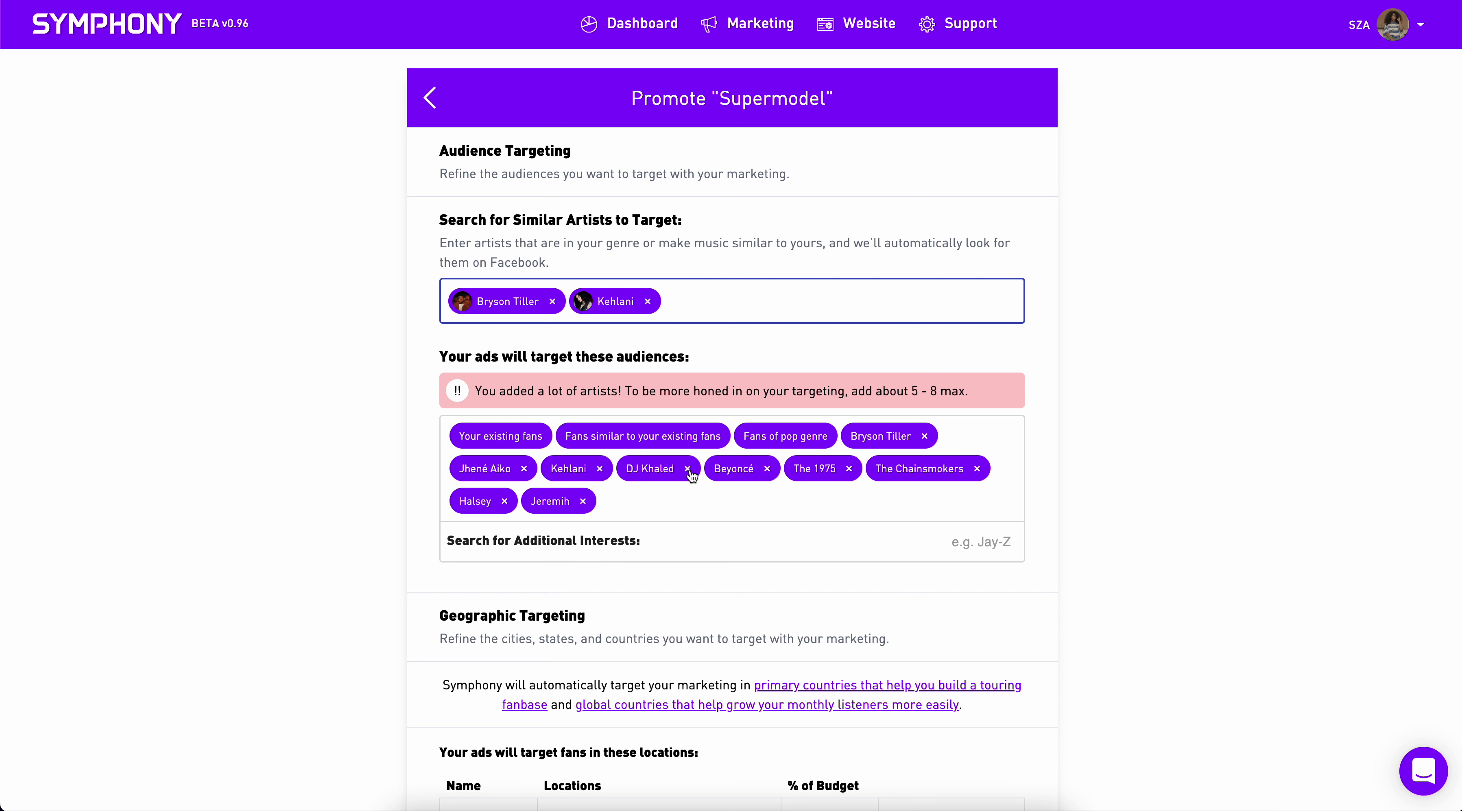
pyautogui.click(685, 471)
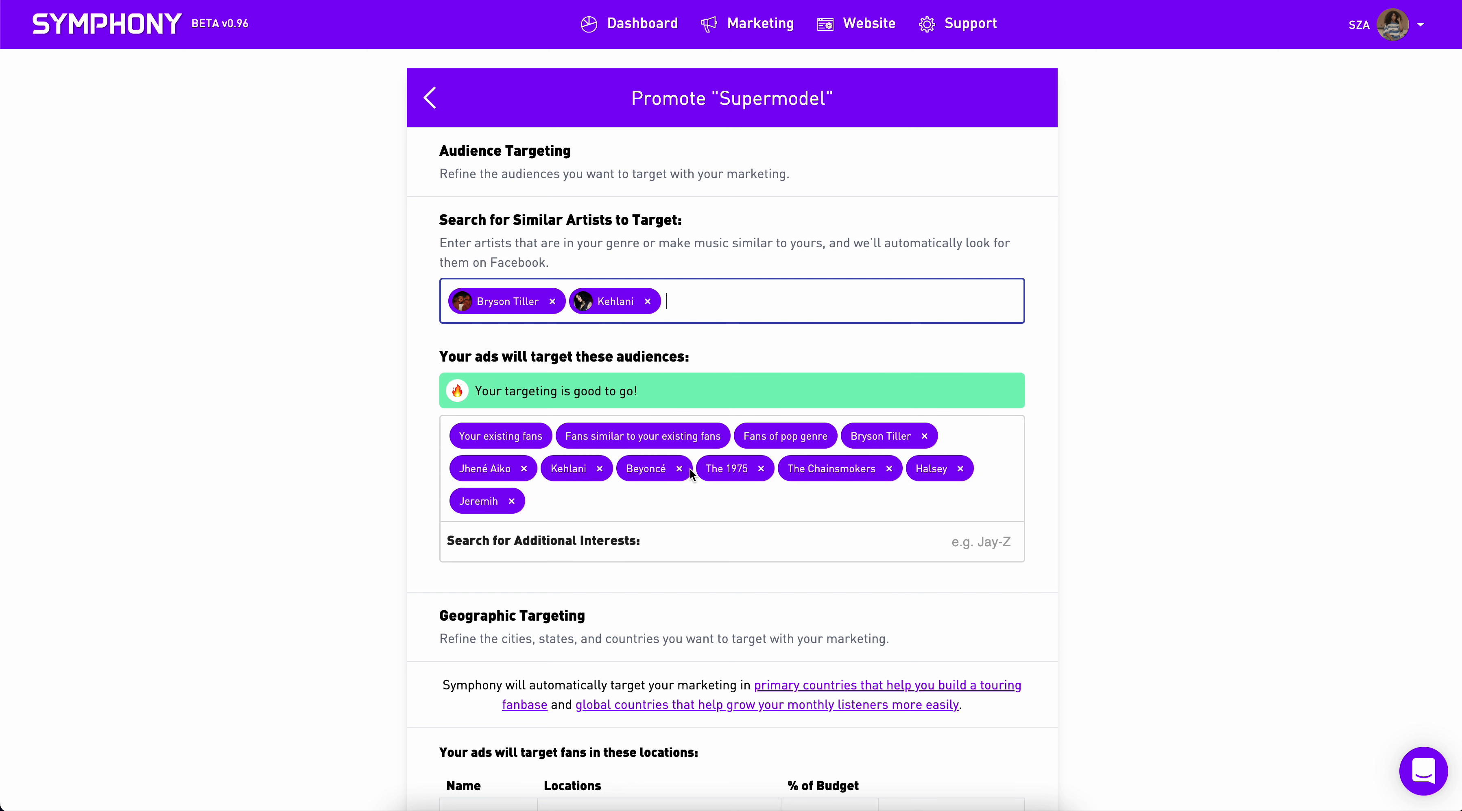
pyautogui.click(761, 469)
pyautogui.click(807, 468)
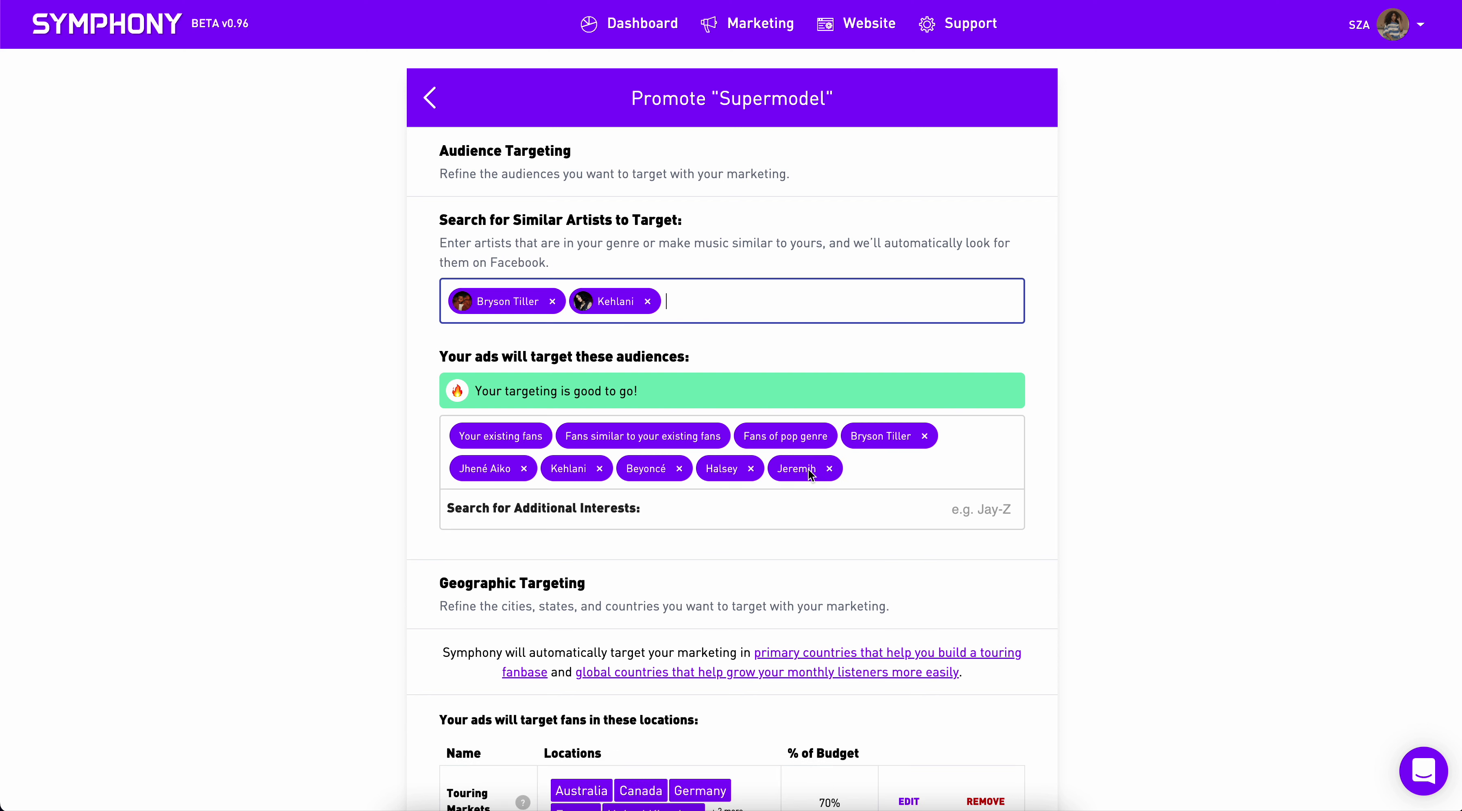
pyautogui.click(751, 469)
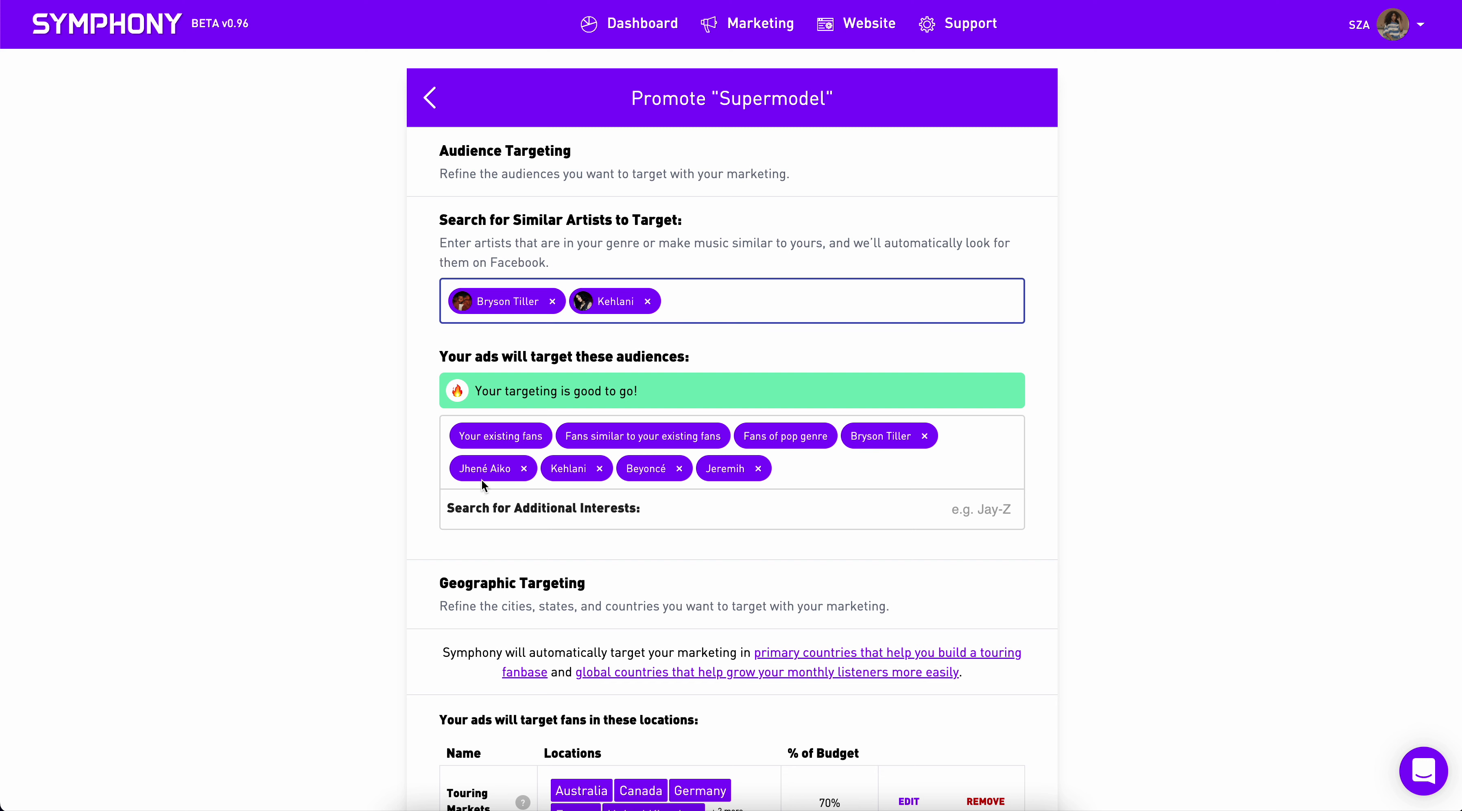
# Remove the Touring Markets and Global Markets groups from the geographic targeting
pyautogui.scroll(-5, 667, 465)
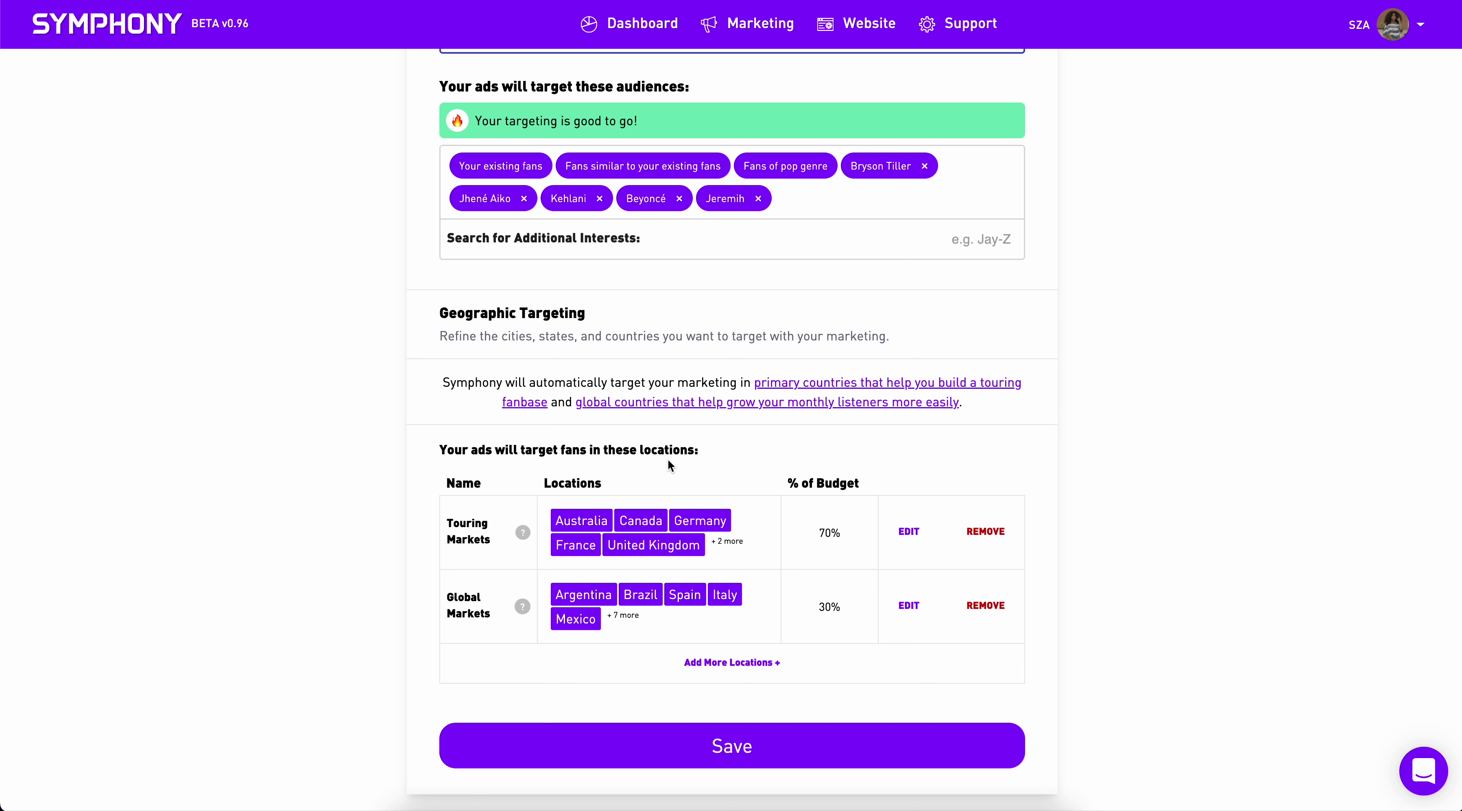
pyautogui.click(971, 531)
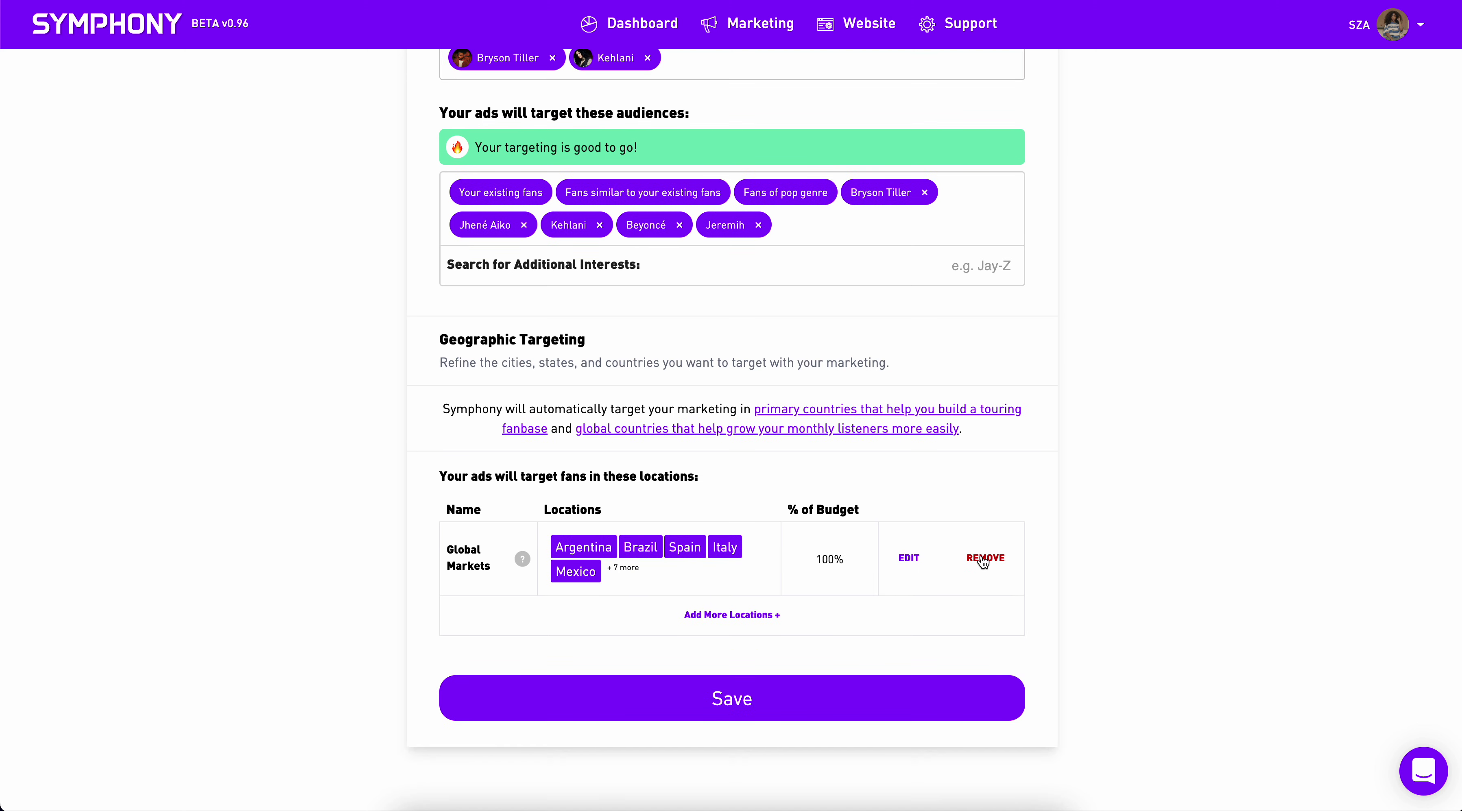
pyautogui.click(985, 558)
# Create a new geographic targeting group and add Los Angeles, United States as a targeted location
pyautogui.click(738, 612)
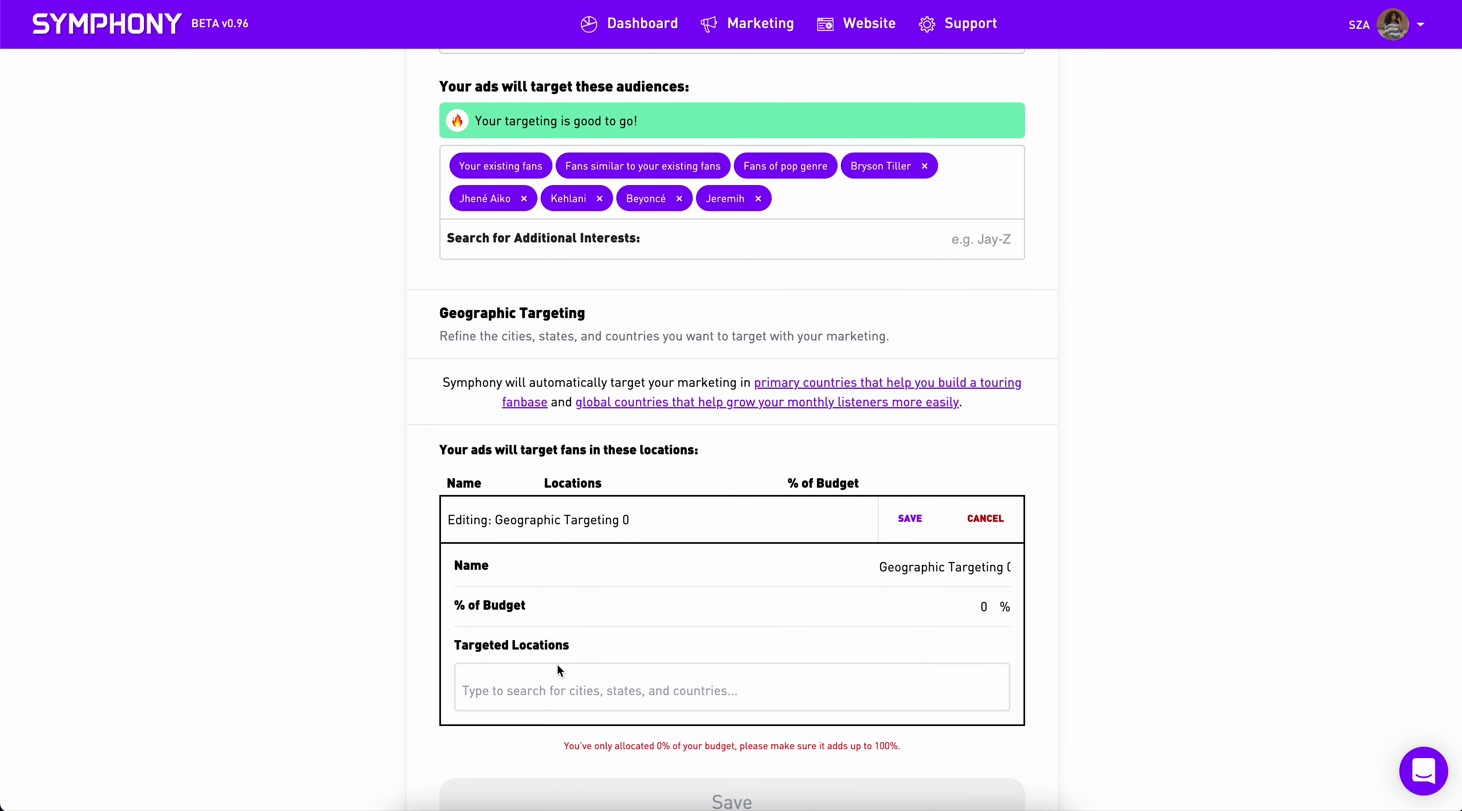
pyautogui.write('los angeles')
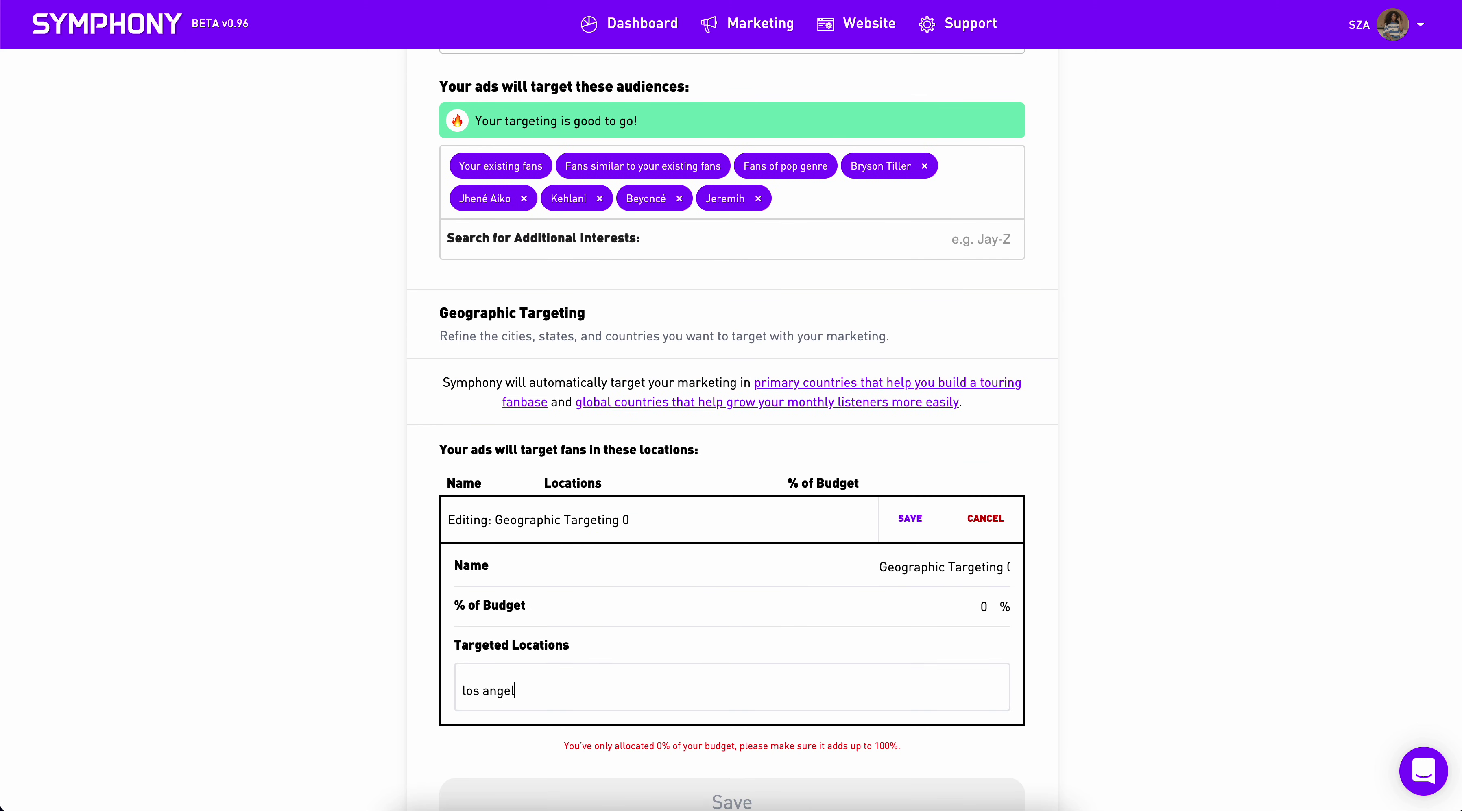
pyautogui.click(545, 732)
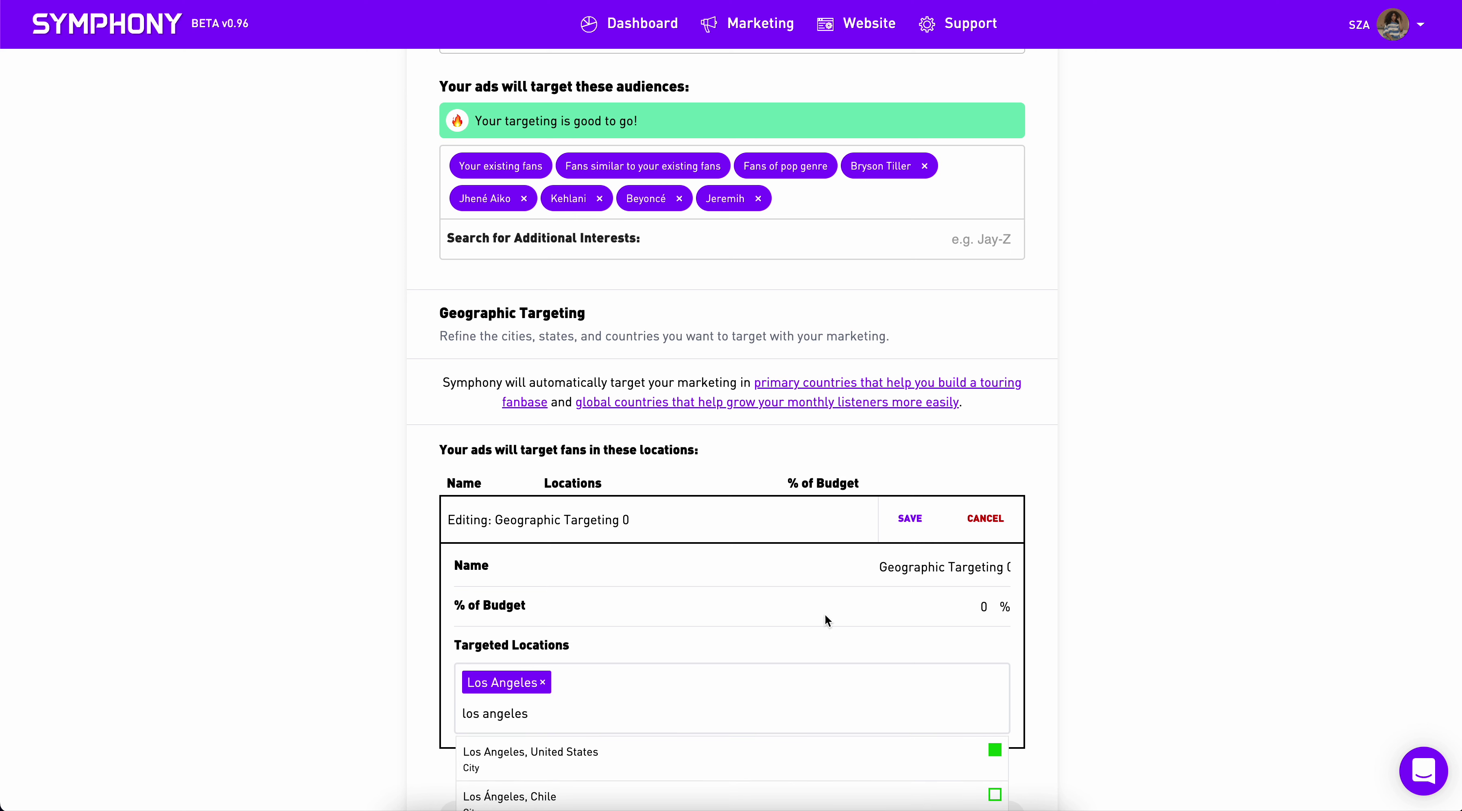
# Allocate 50% of the budget to the Los Angeles targeting group and save the group
pyautogui.click(963, 604)
pyautogui.write('50')
pyautogui.click(915, 520)
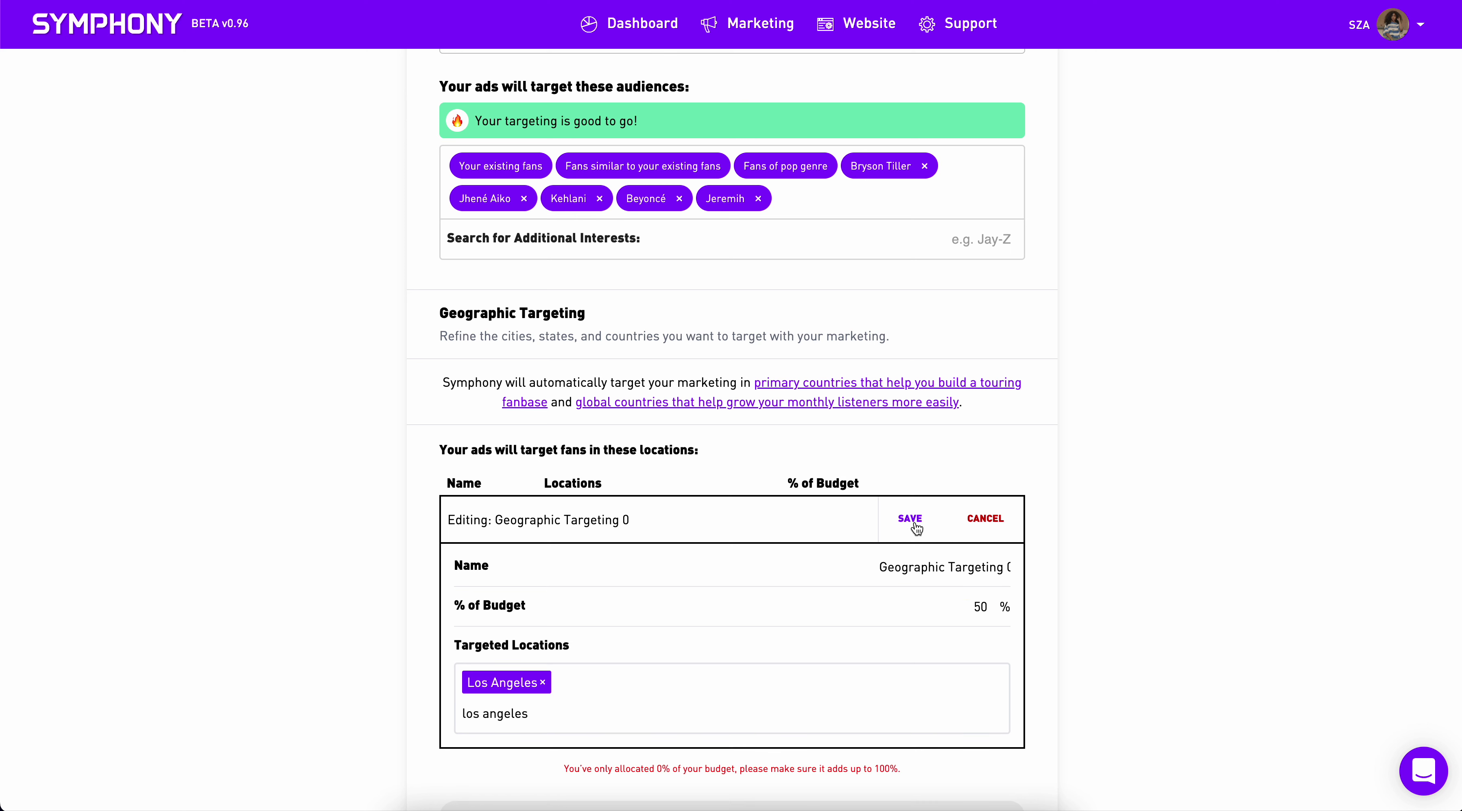
# Add a second geographic targeting group for the city of New York, United States, with its own budget share, and save it
pyautogui.click(738, 600)
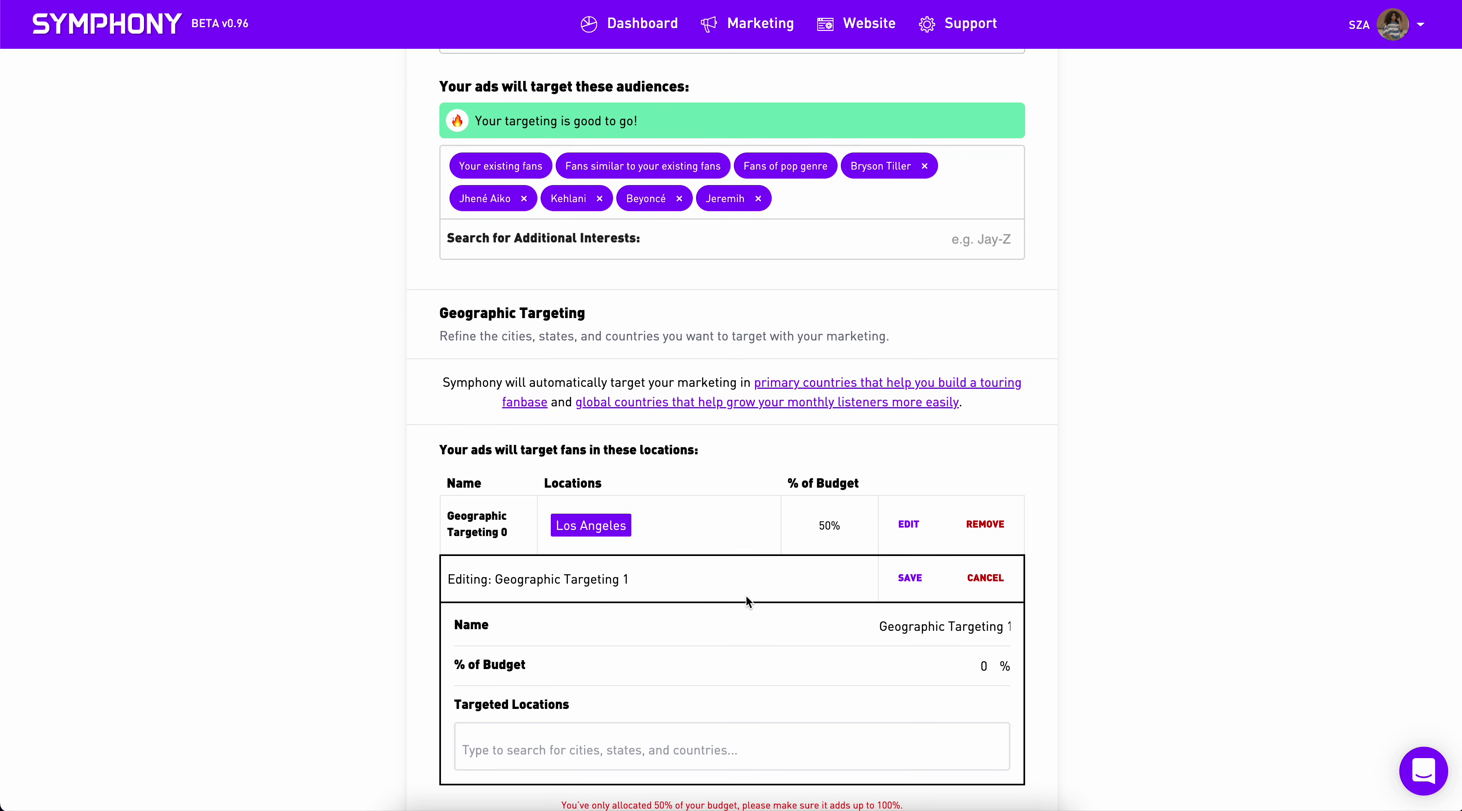
pyautogui.click(523, 753)
pyautogui.write('new york')
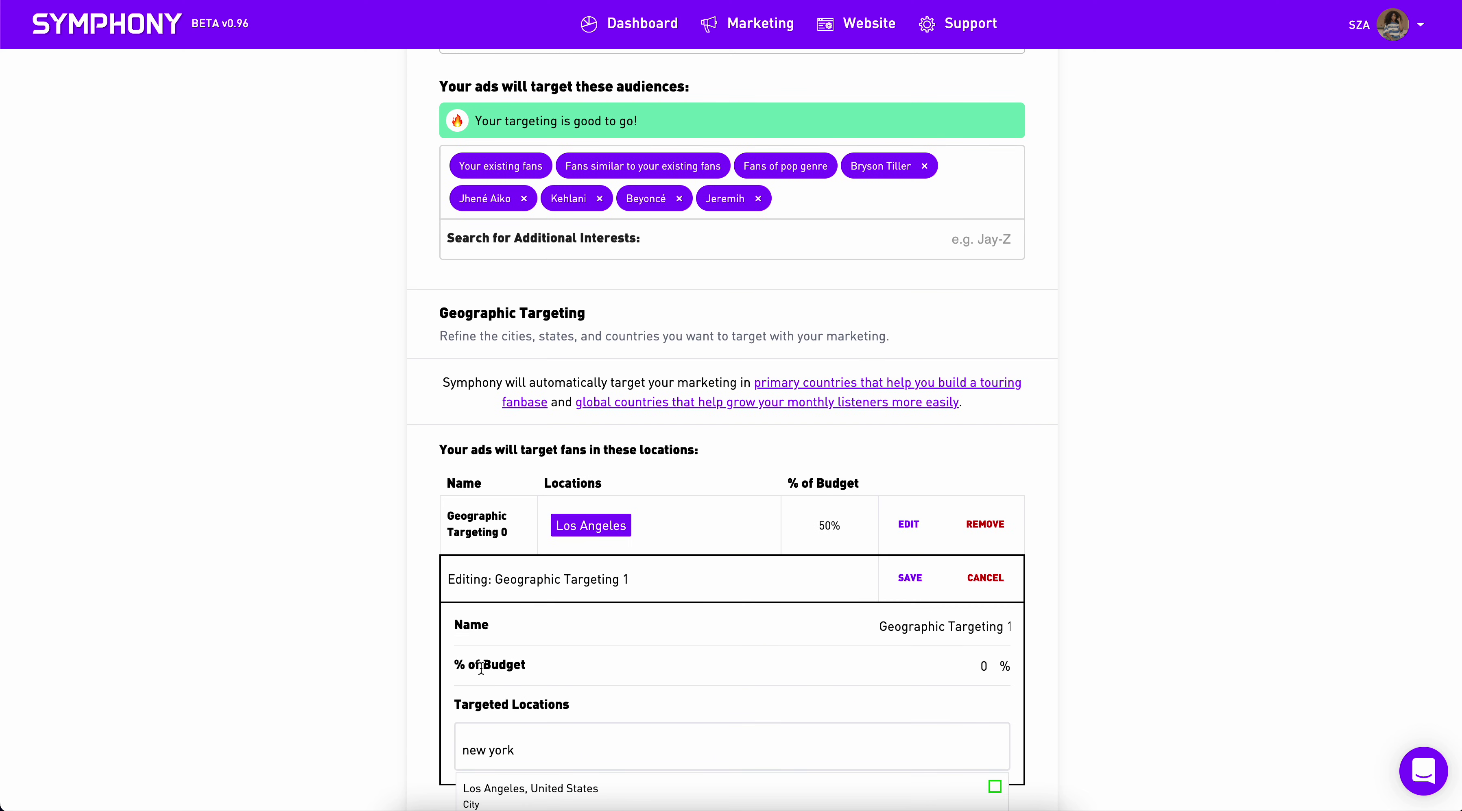
pyautogui.scroll(-1, 481, 667)
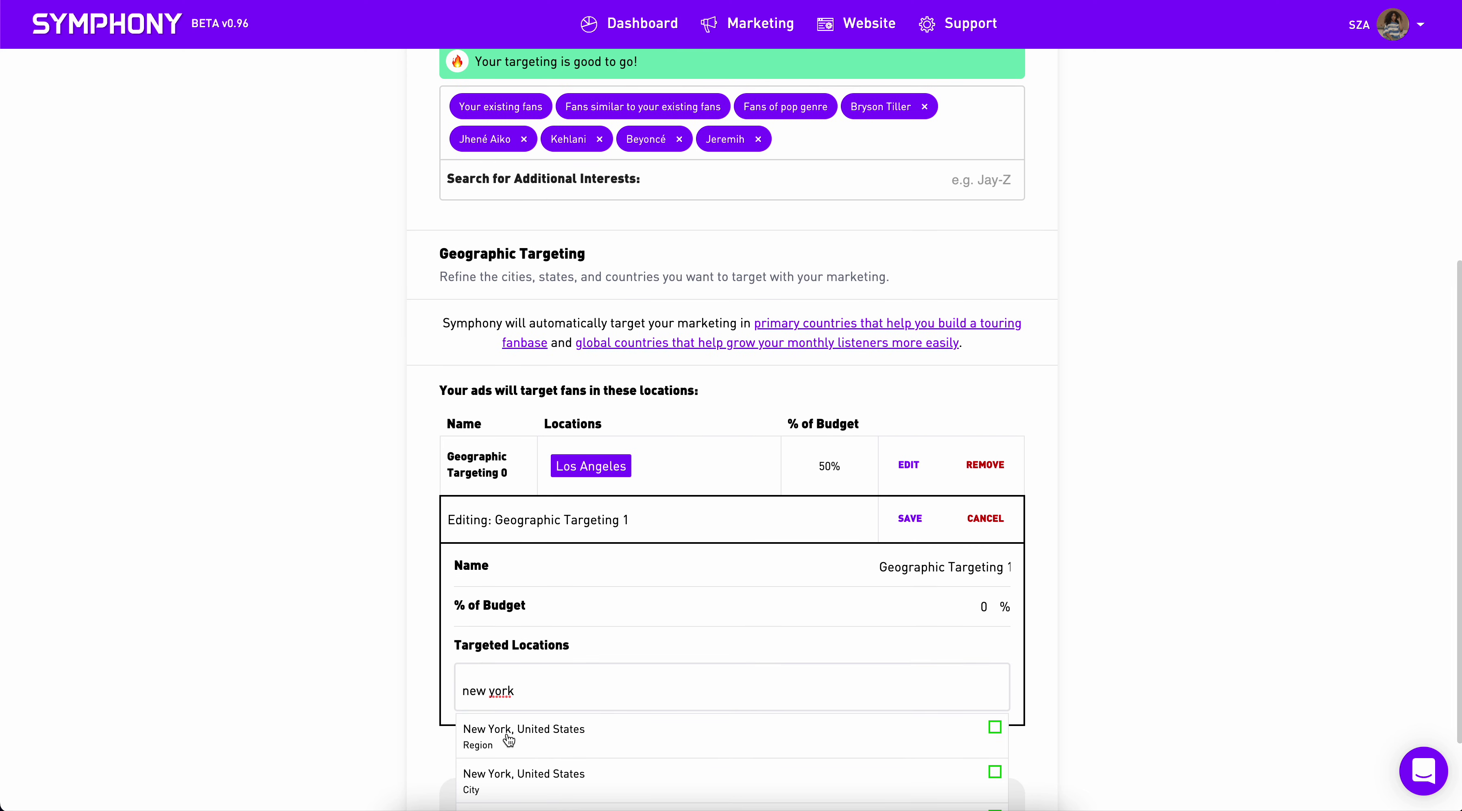
pyautogui.click(503, 788)
pyautogui.click(931, 601)
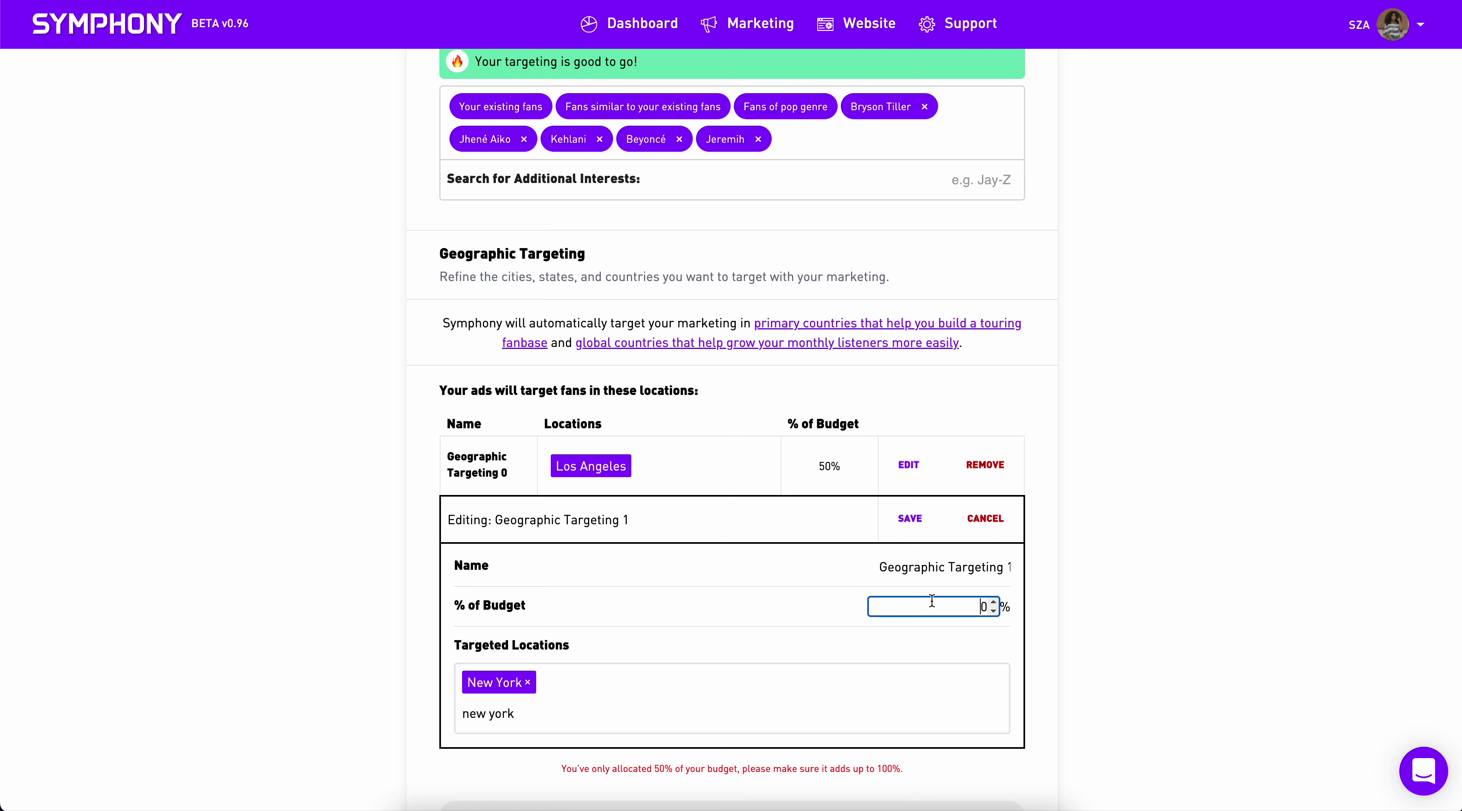
pyautogui.click(909, 519)
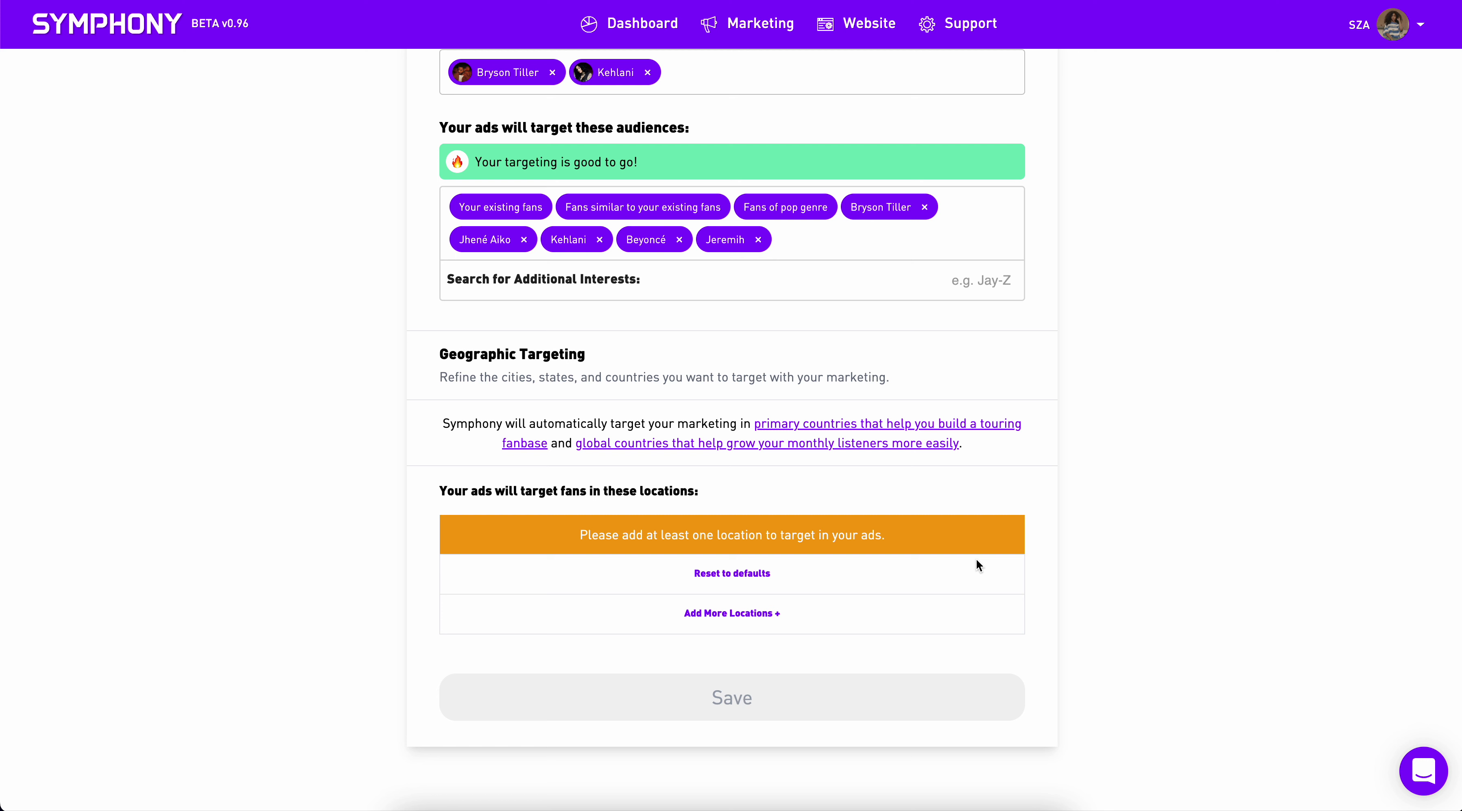
# Reset the geographic targeting to its defaults and save it, returning to the campaign review to check the details
pyautogui.click(732, 574)
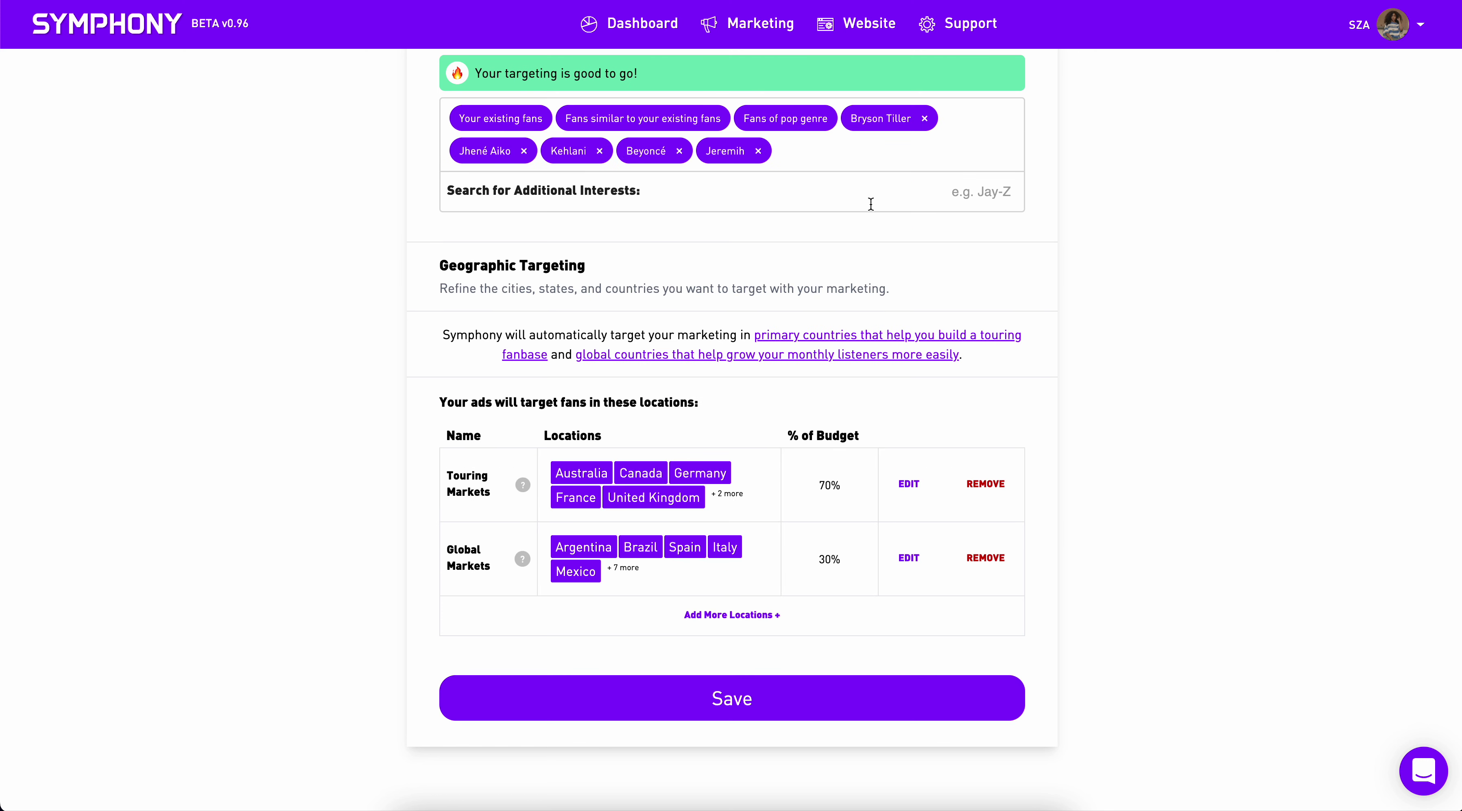
pyautogui.click(750, 682)
pyautogui.scroll(-5, 809, 568)
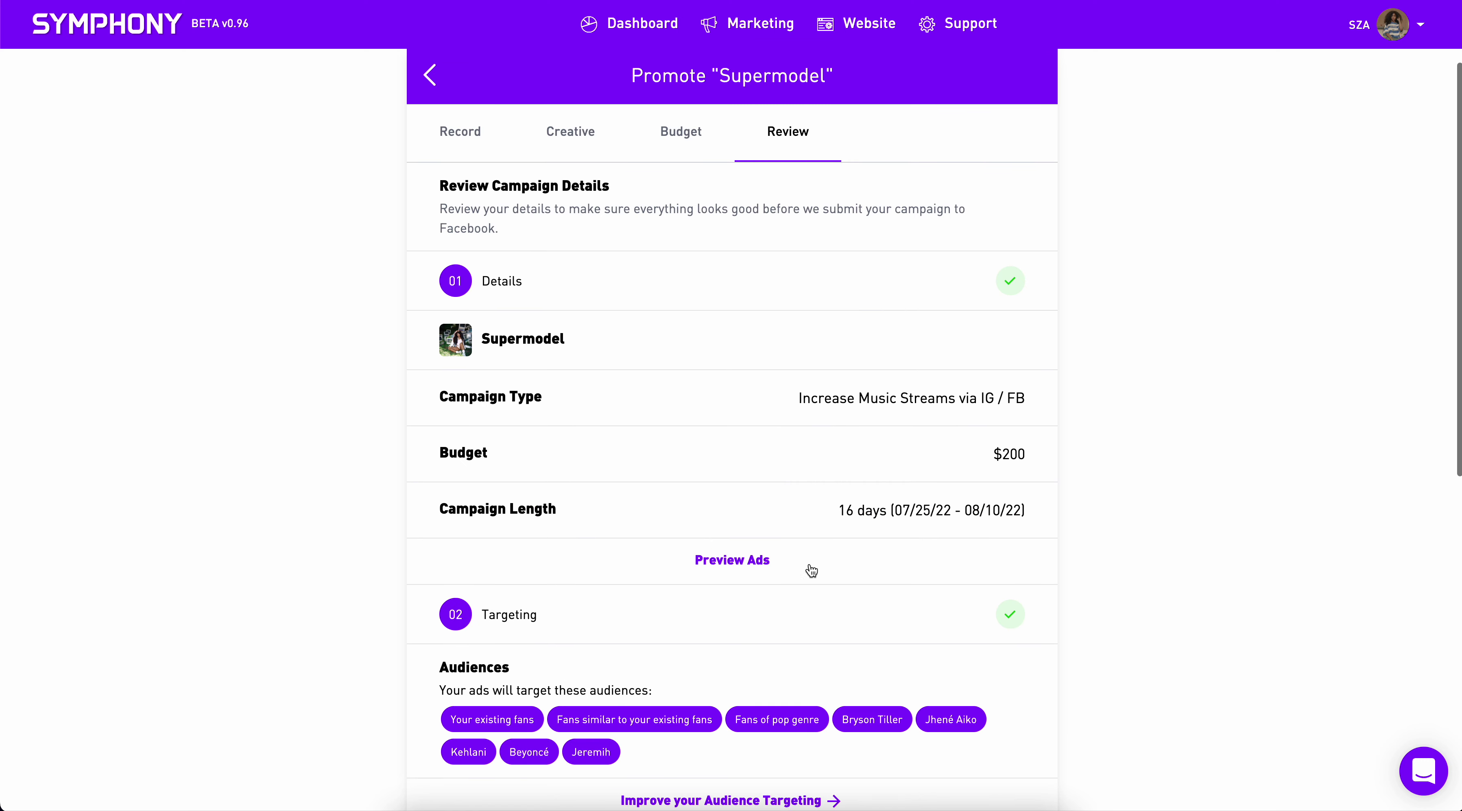
pyautogui.scroll(-6, 810, 569)
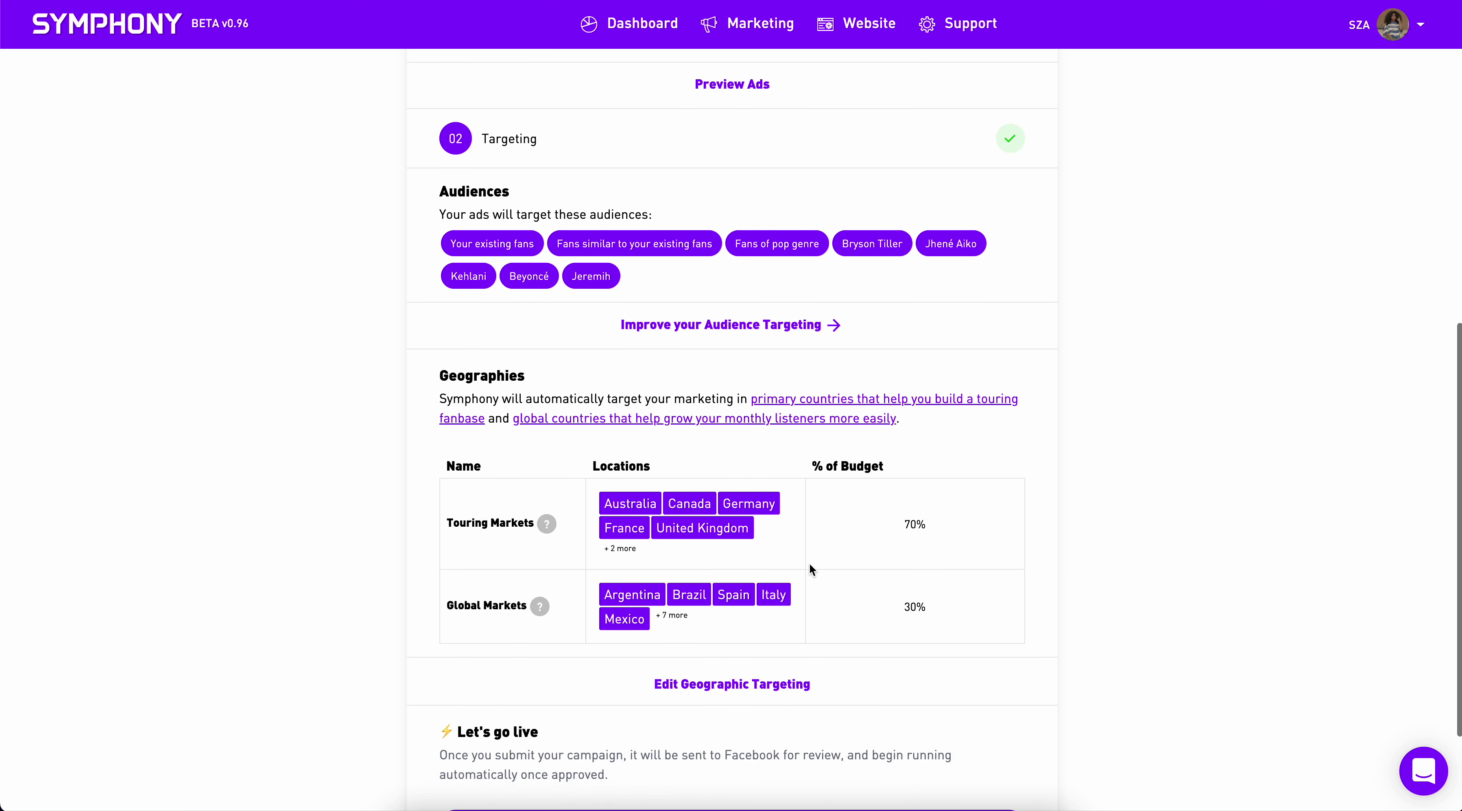